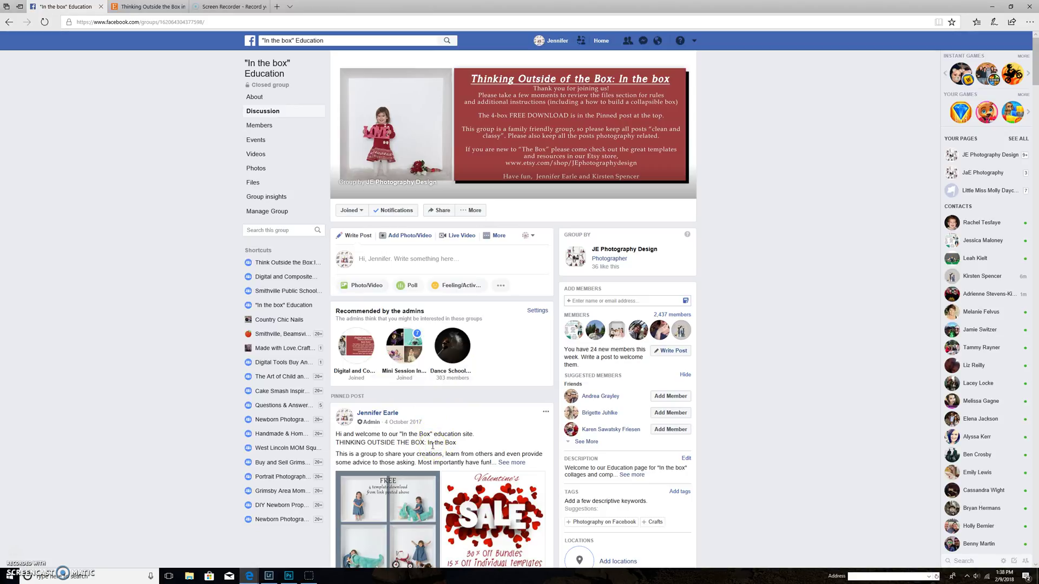
- Examine the full pinned welcome post and recent posts in the "In the box" Education group for the free template and tutorial links
scroll(509, 449, "down", 2)
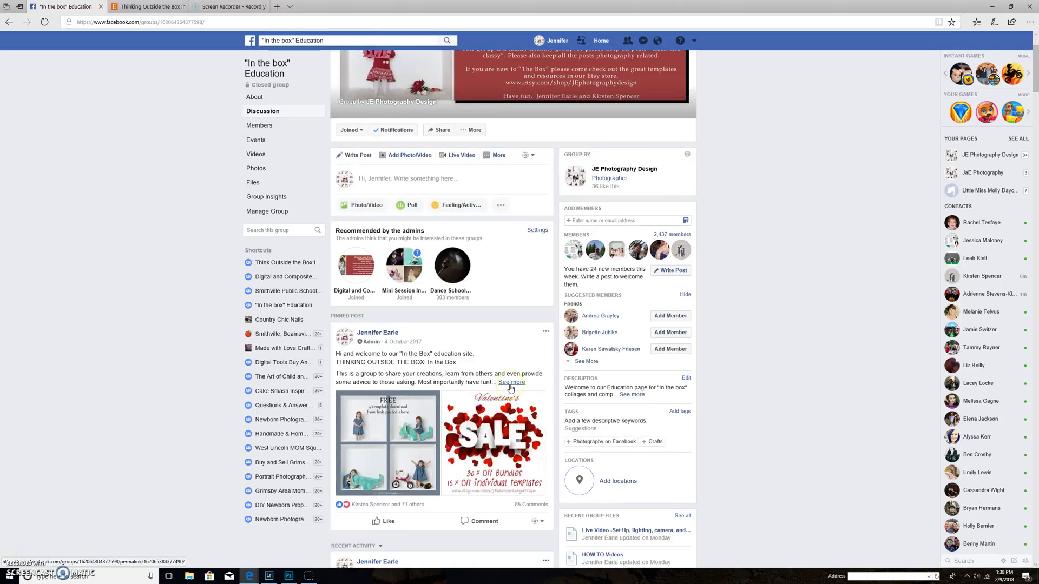
left_click(511, 382)
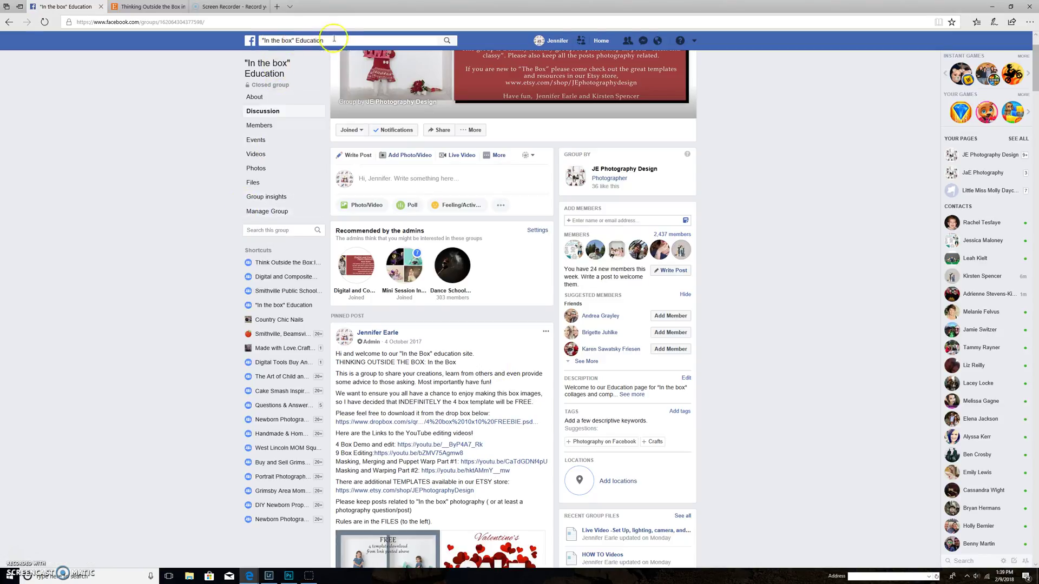
scroll(441, 303, "down", 3)
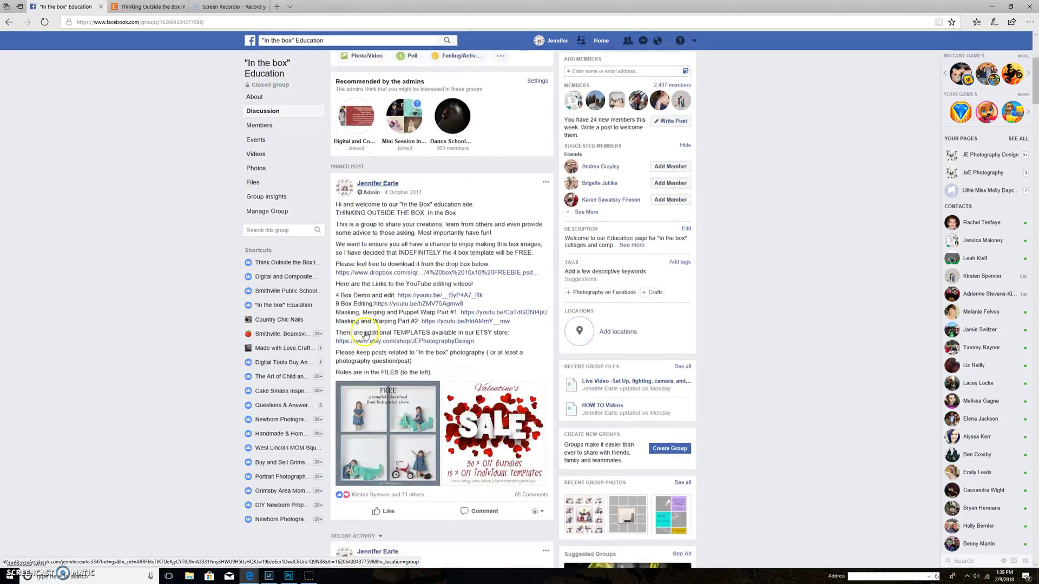
left_click(542, 301)
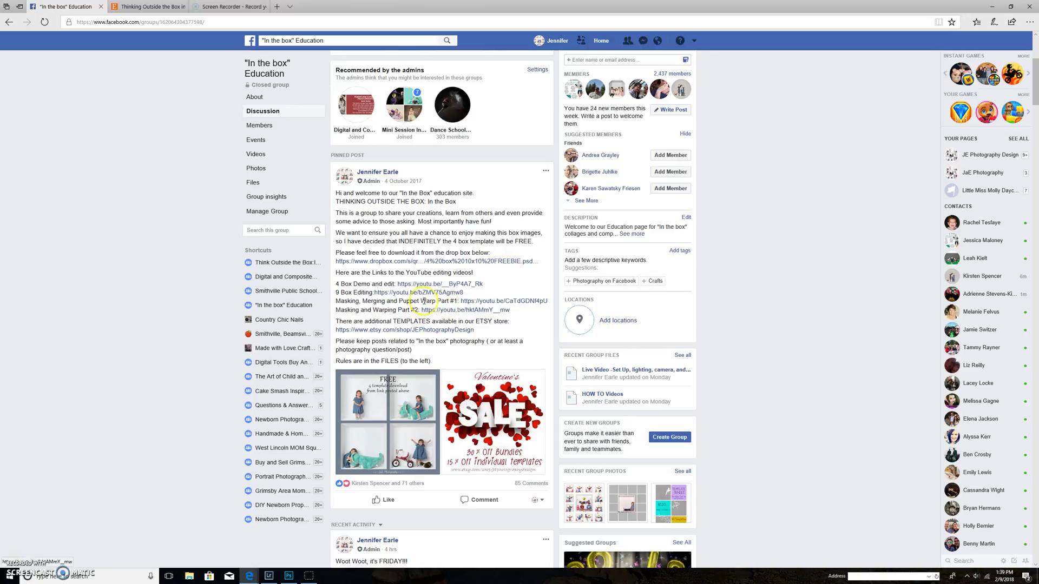
scroll(448, 313, "down", 2)
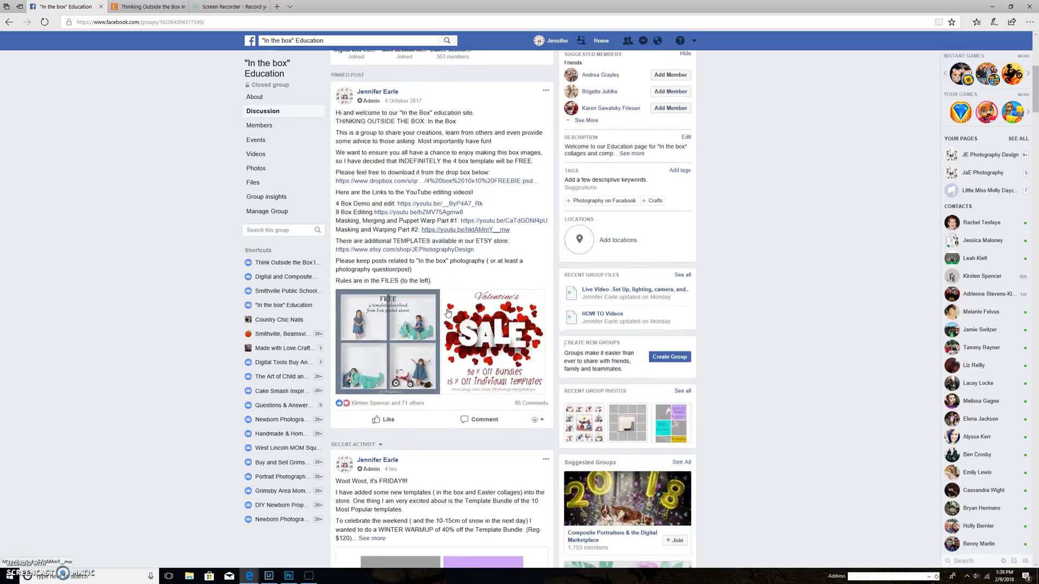
scroll(448, 312, "down", 4)
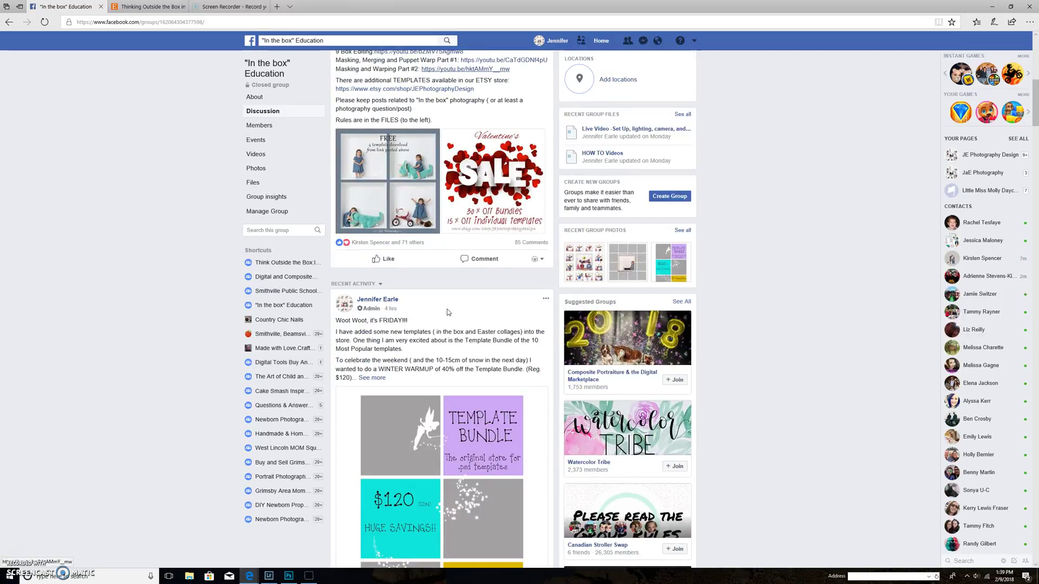
scroll(447, 309, "down", 10)
scroll(447, 309, "up", 18)
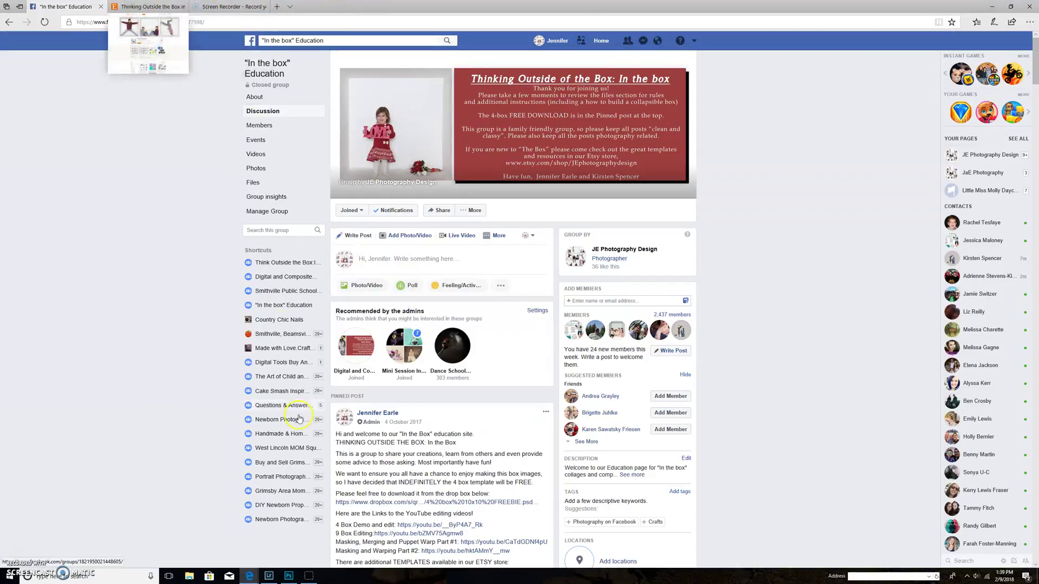
- Switch to Photoshop and hide both "HIDE THIS LAYER" layers in the 4 box 10x10 FREEBIE template
left_click(287, 576)
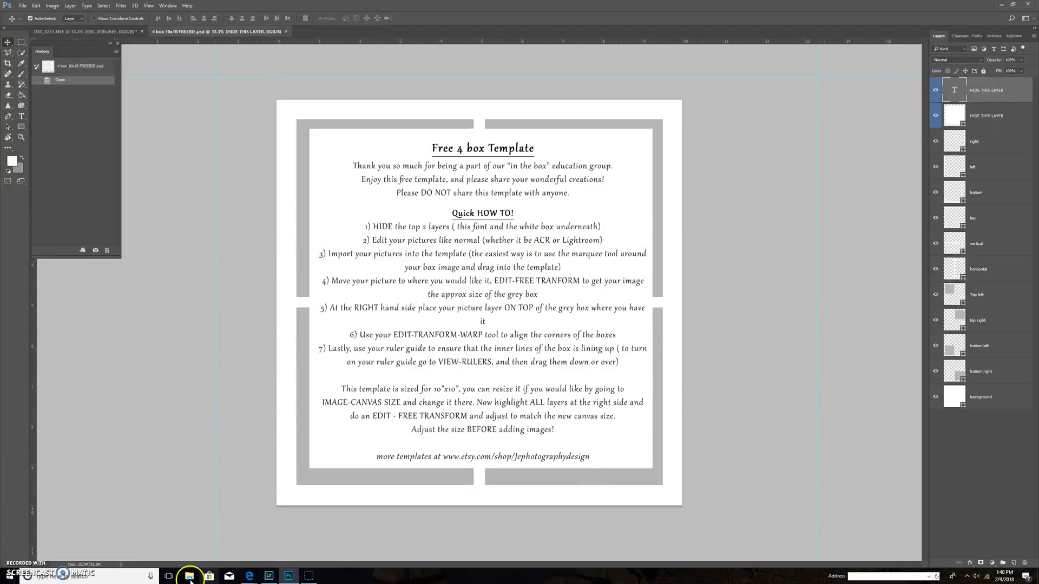
mouse_move(262, 581)
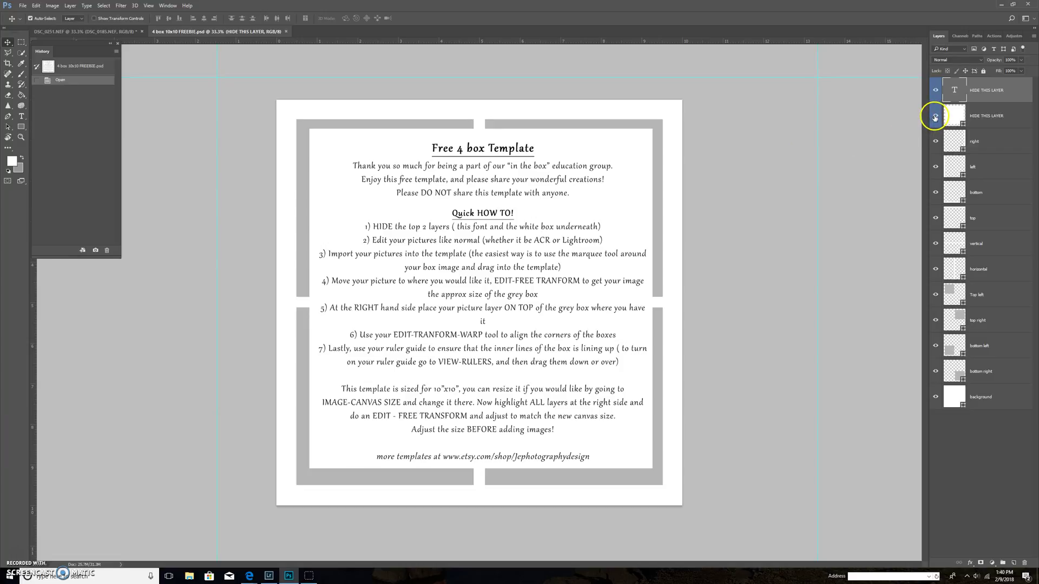
left_click(935, 91)
left_click(937, 115)
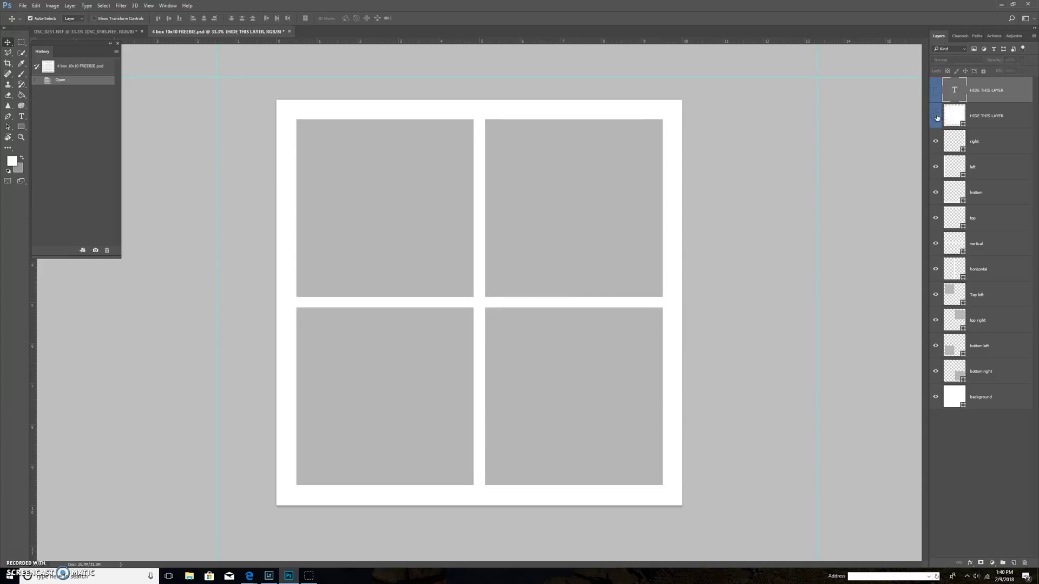
left_click(936, 116)
left_click(934, 92)
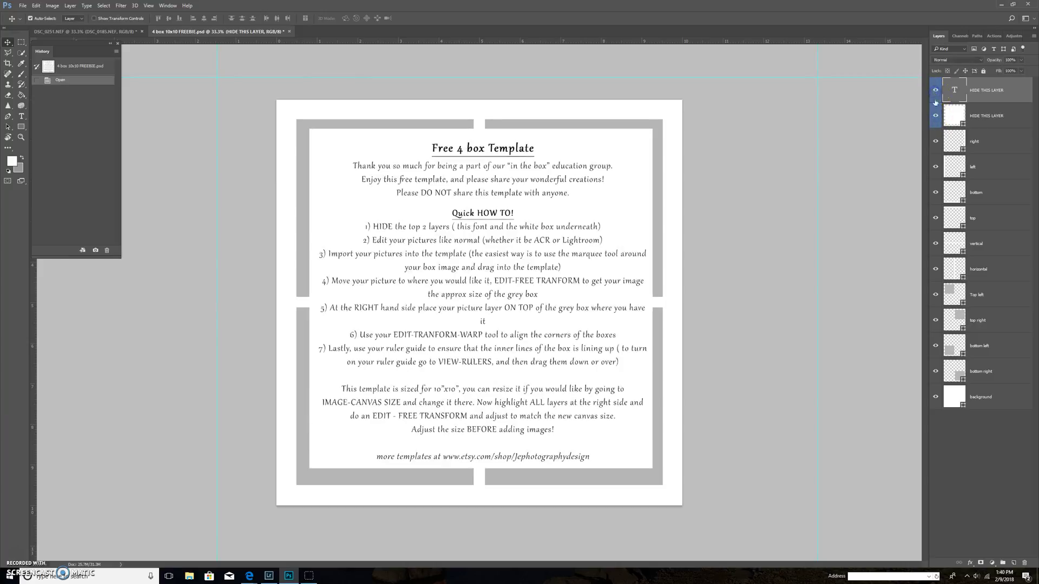
left_click(934, 116)
left_click(935, 117)
left_click(936, 91)
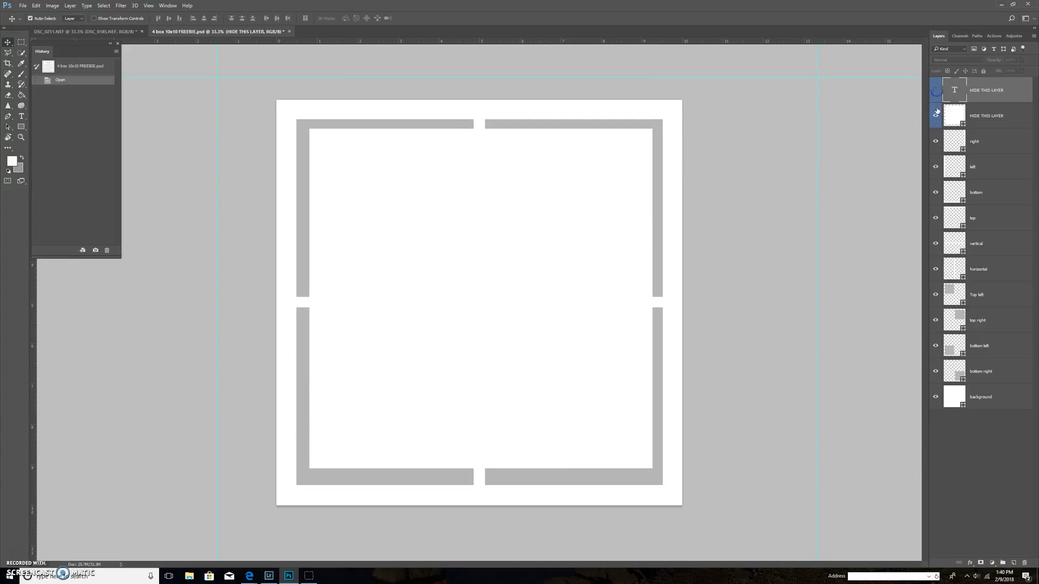
left_click(936, 116)
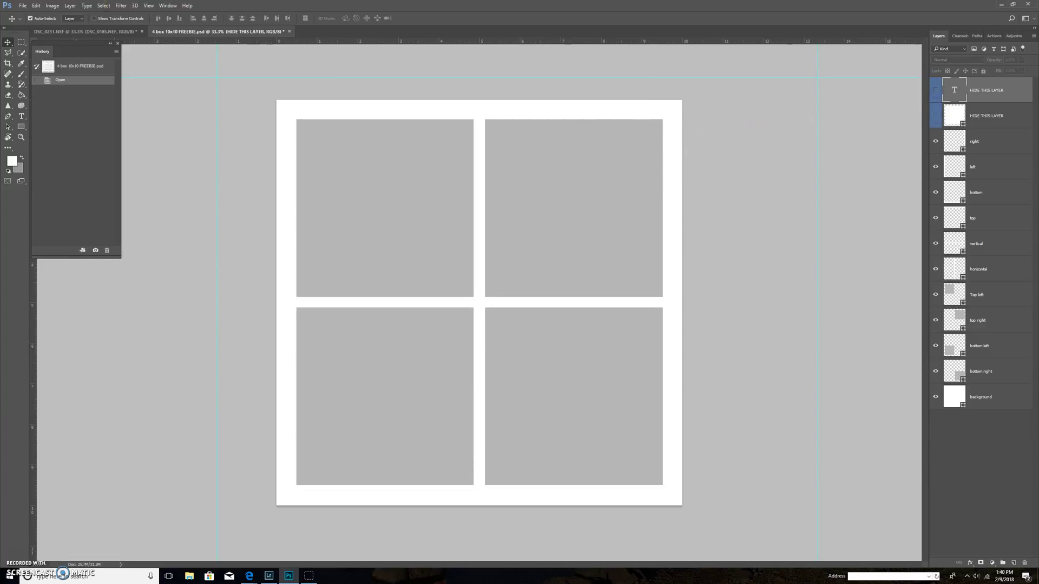
- Marquee-select the whole box in the DSC_0185.NEF photo layer and move a copy of it into the 4 box template
left_click(76, 31)
left_click(24, 41)
left_click_drag(252, 71, 734, 554)
left_click(8, 42)
left_click(376, 149)
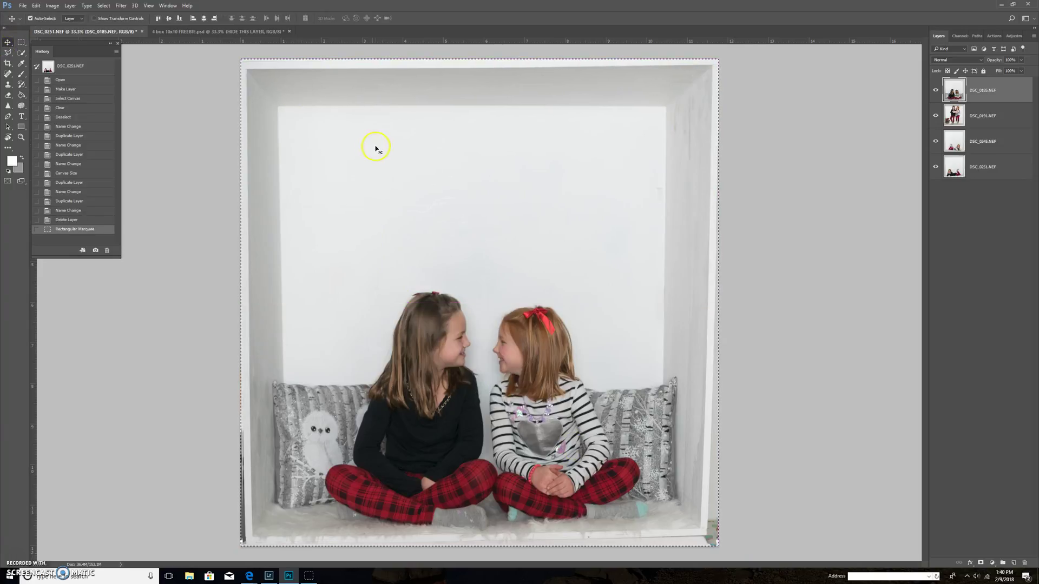
left_click_drag(420, 158, 466, 248)
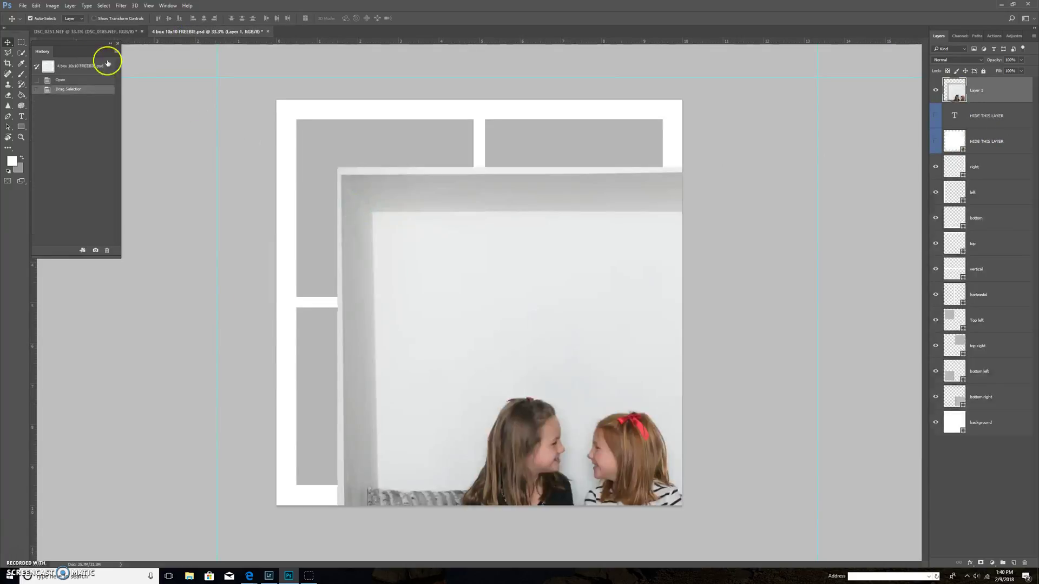
- Hide the DSC_0185.NEF layer in the photo document and copy the selected box from DSC_0191.NEF into the template
left_click(100, 31)
left_click(935, 91)
left_click(990, 116)
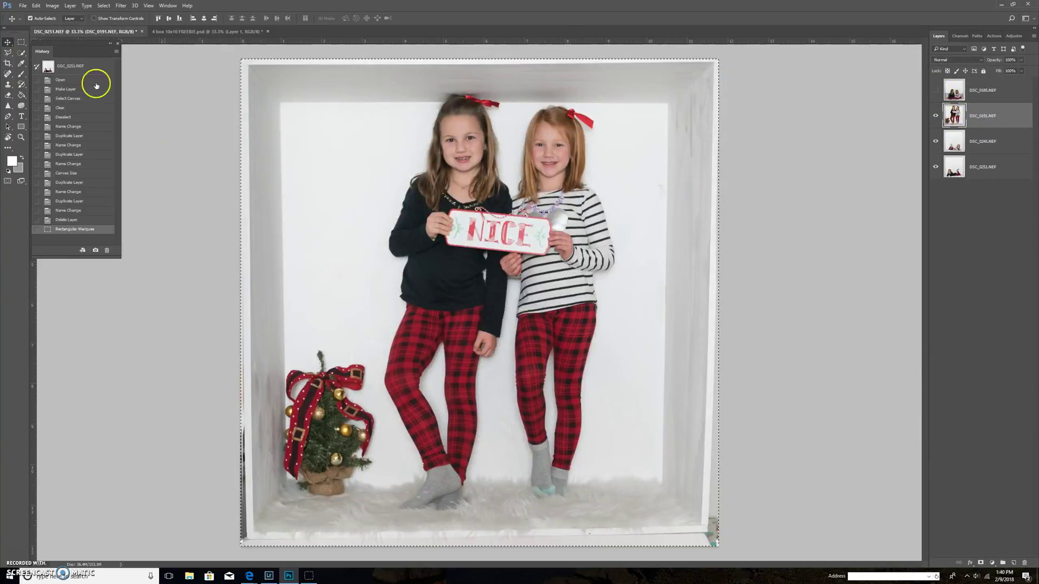
left_click_drag(364, 143, 431, 220)
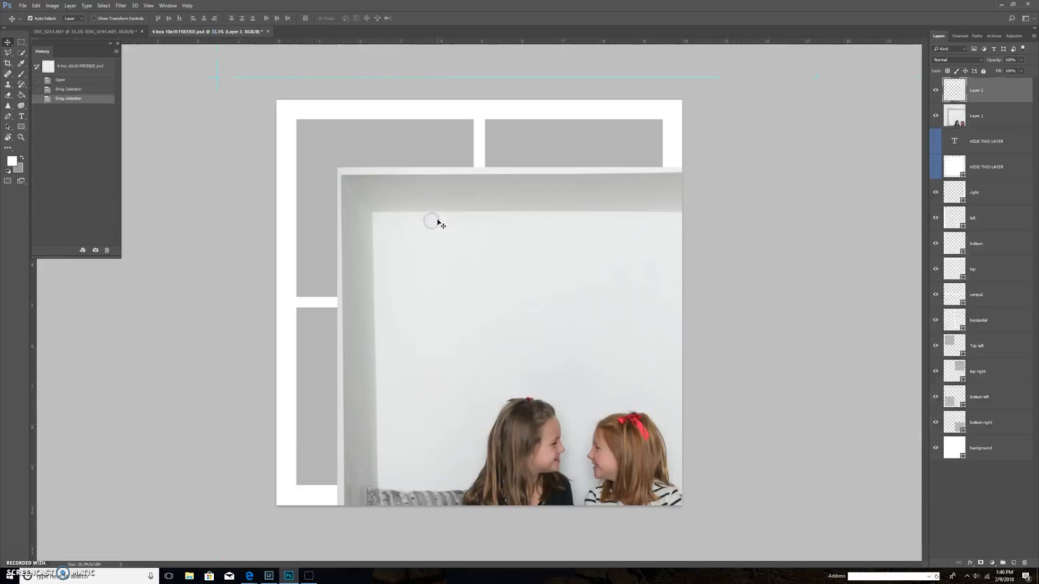
- Hide the DSC_0191.NEF layer in the photo document and copy the selected box from DSC_0245.NEF into the template
left_click(93, 32)
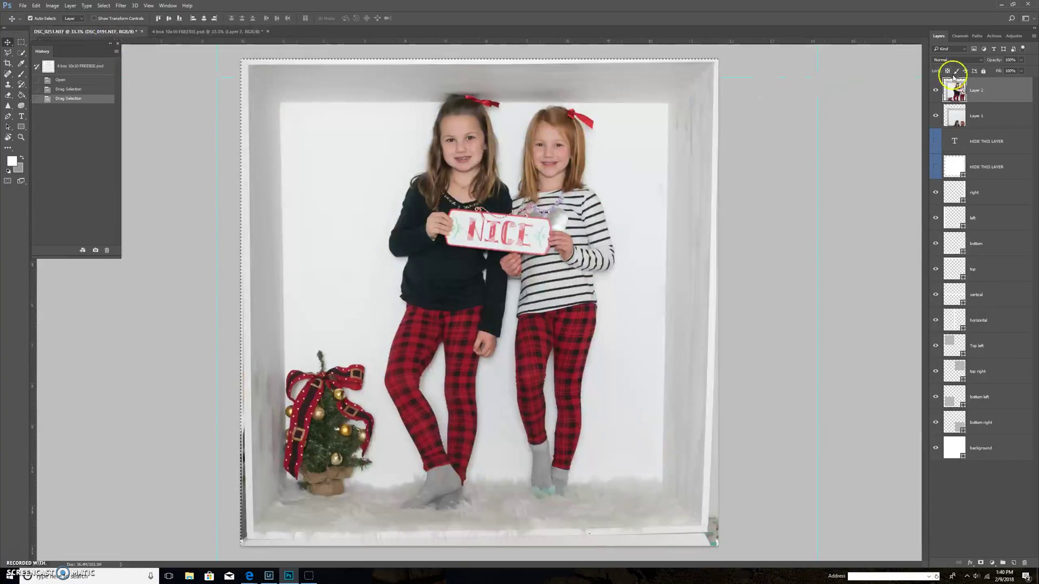
left_click(935, 115)
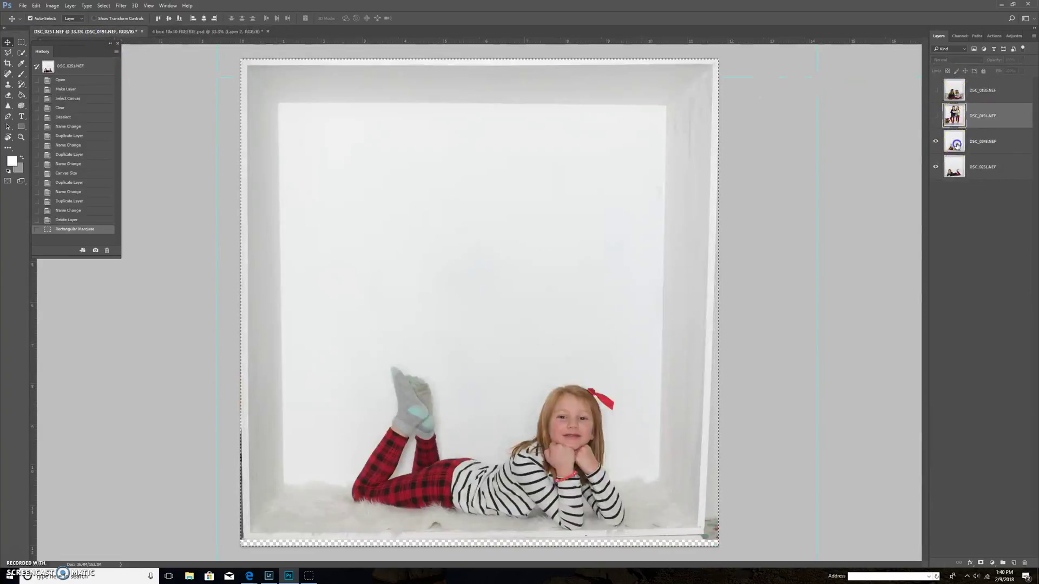
left_click(957, 145)
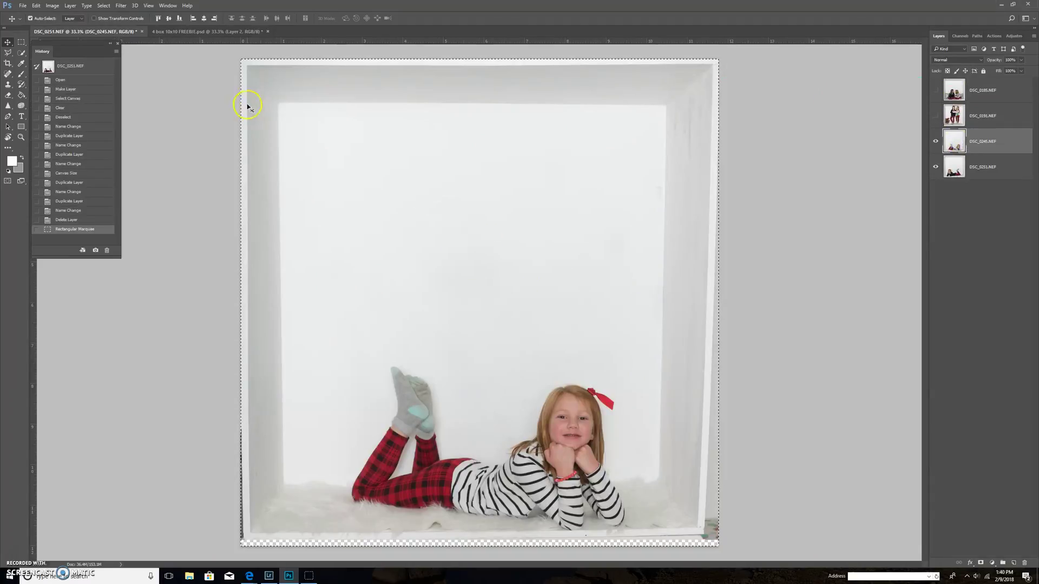
left_click_drag(543, 238, 329, 186)
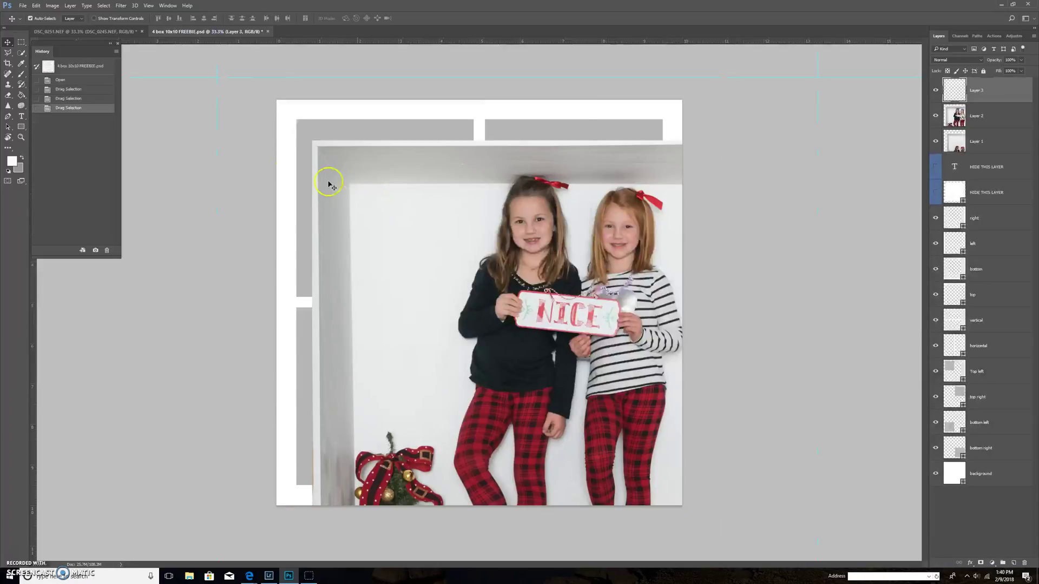
- Hide the DSC_0245.NEF layer in the photo document and copy the selected box from DSC_0251.NEF into the template
left_click(84, 31)
key("ctrl+z")
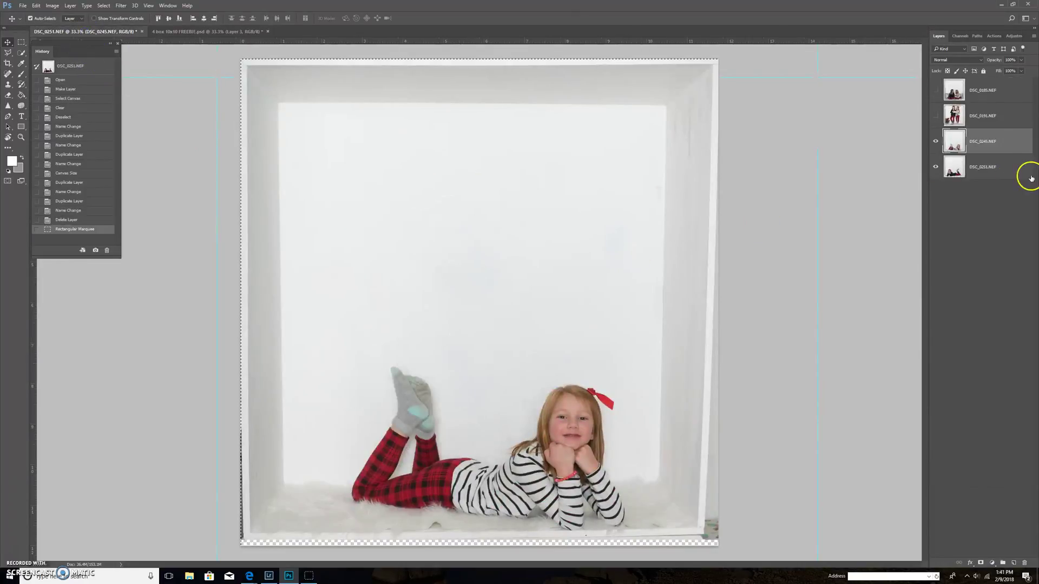
left_click(935, 142)
left_click(953, 168)
mouse_move(389, 233)
left_mouse_down()
mouse_move(185, 179)
mouse_move(152, 67)
mouse_move(186, 34)
mouse_move(391, 225)
left_mouse_up()
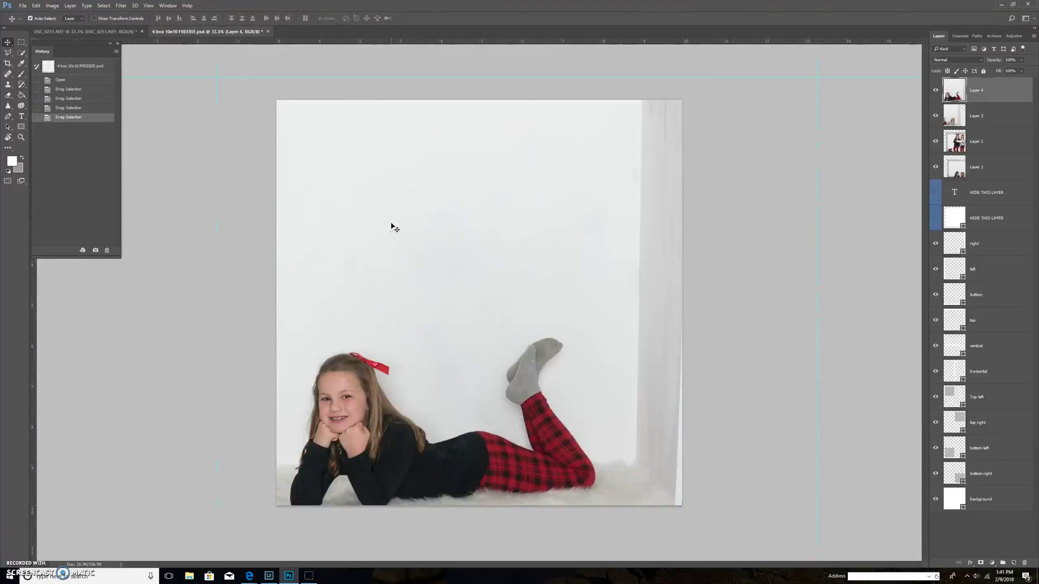
- Select Layers 1 to 4 together and use Free Transform to scale them to about 39%, positioned over the template's top-left box
left_click(966, 191, "shift")
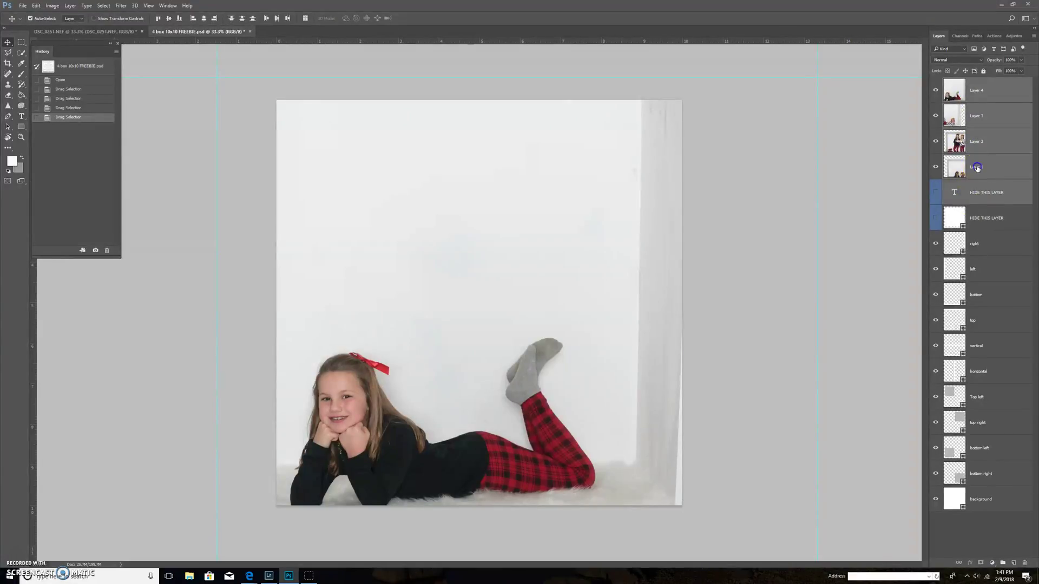
left_click(976, 168, "shift")
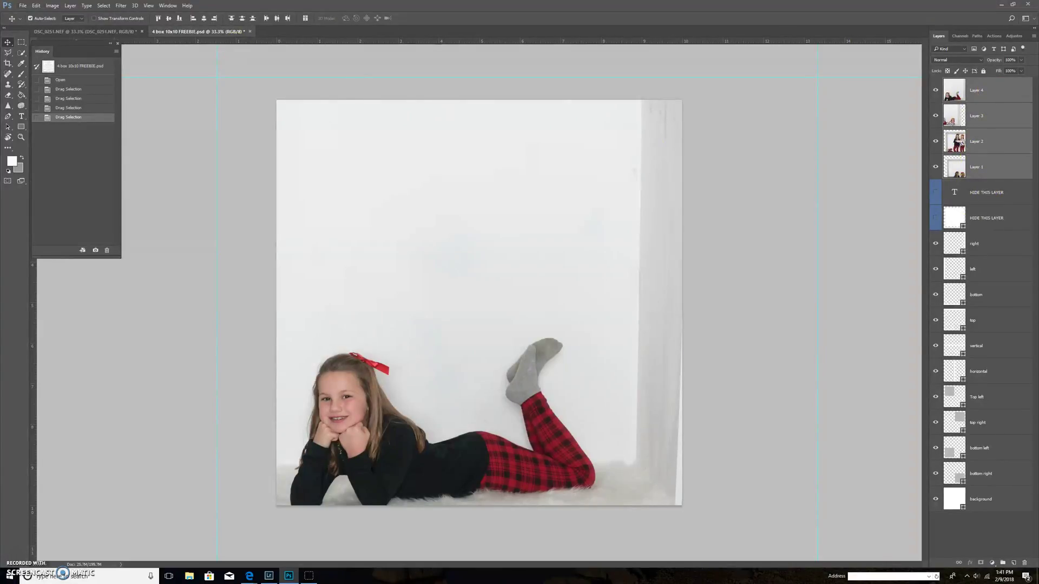
left_click(49, 5)
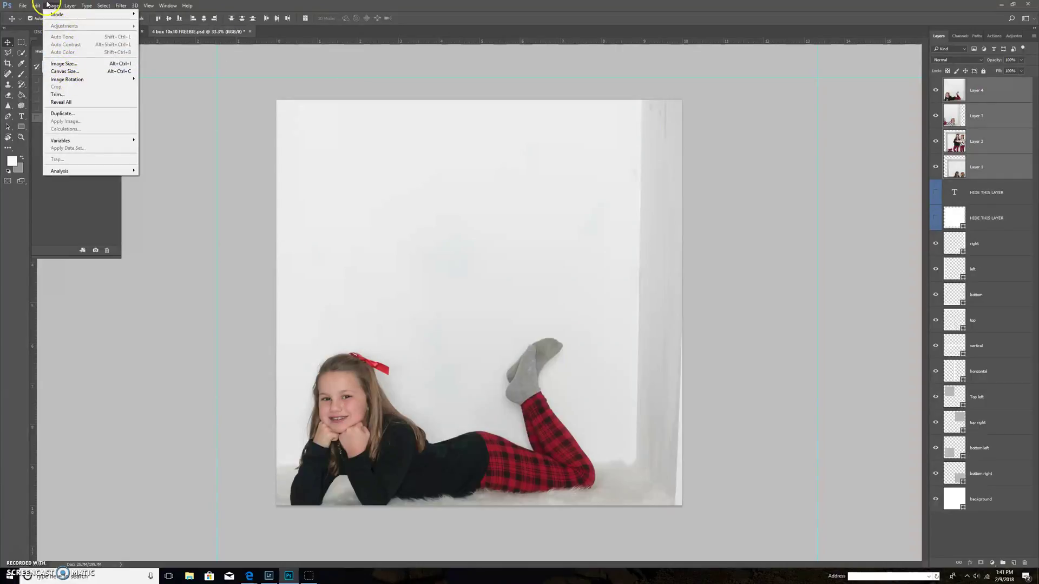
left_click(37, 7)
left_click(36, 5)
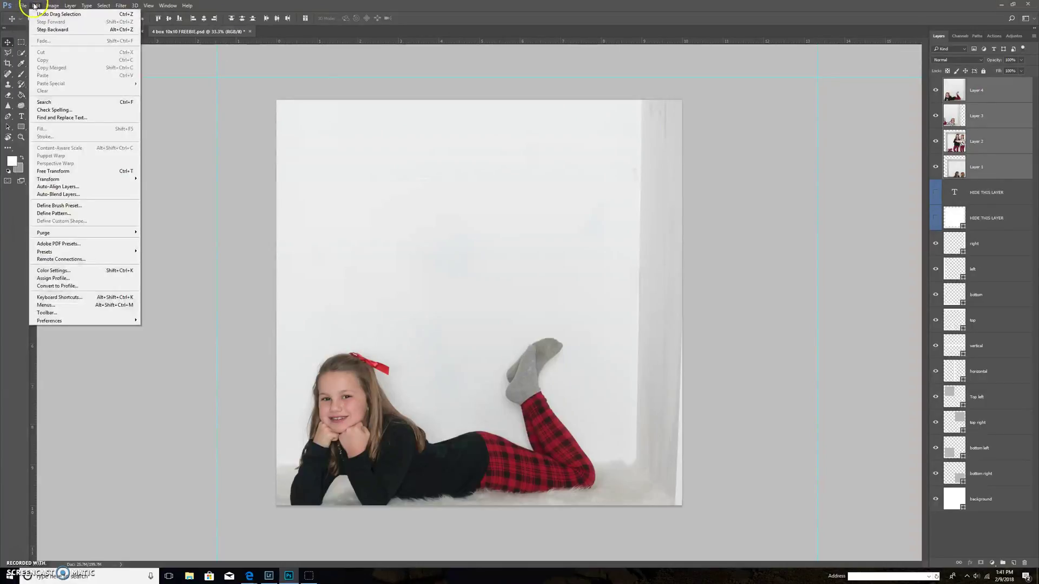
left_click(73, 171)
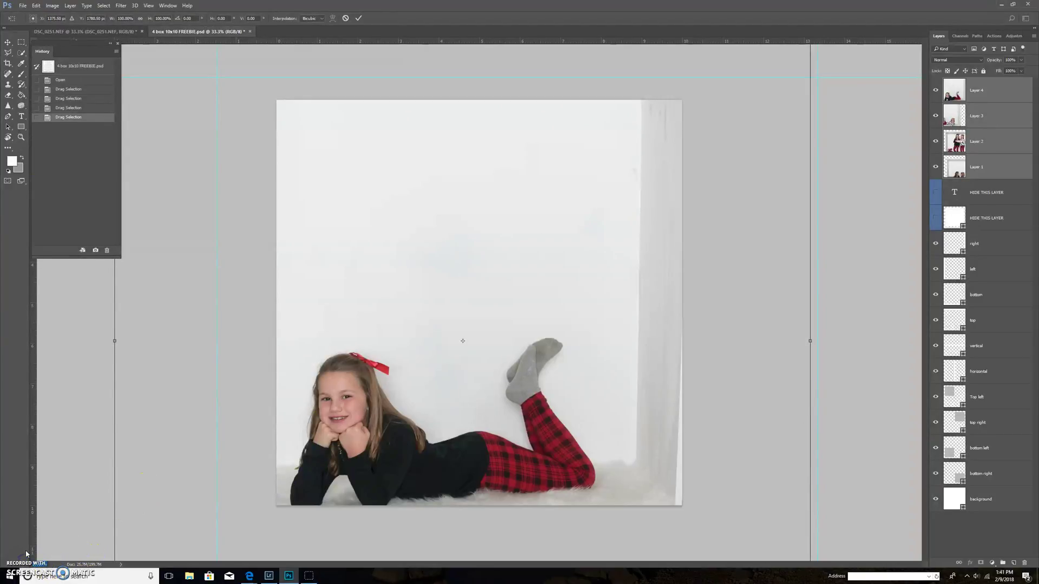
key("ctrl+minus")
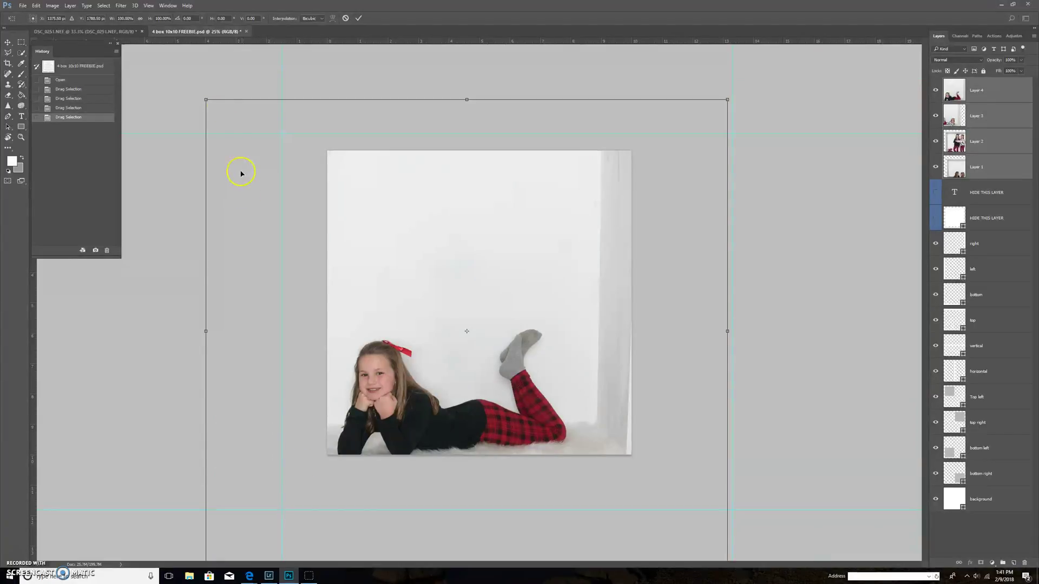
left_click_drag(206, 99, 399, 238)
left_click_drag(519, 219, 467, 198)
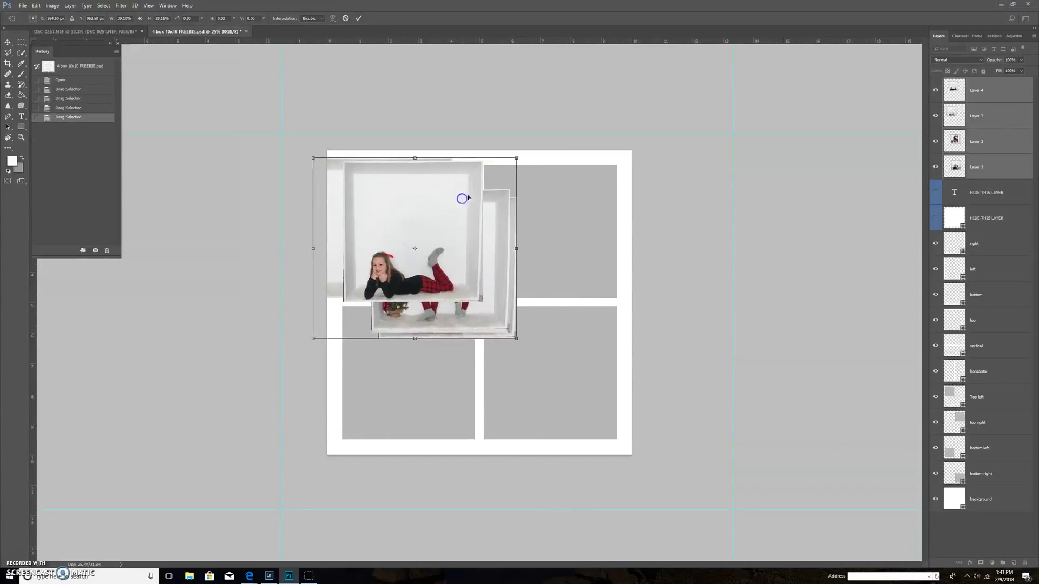
- Fine-tune the four photos to about 38% so the top one fits the top-left grey box, apply the transform and deselect the layers
left_click_drag(514, 159, 510, 160)
left_click_drag(445, 193, 460, 191)
left_click_drag(508, 165, 508, 165)
left_click_drag(454, 196, 472, 201)
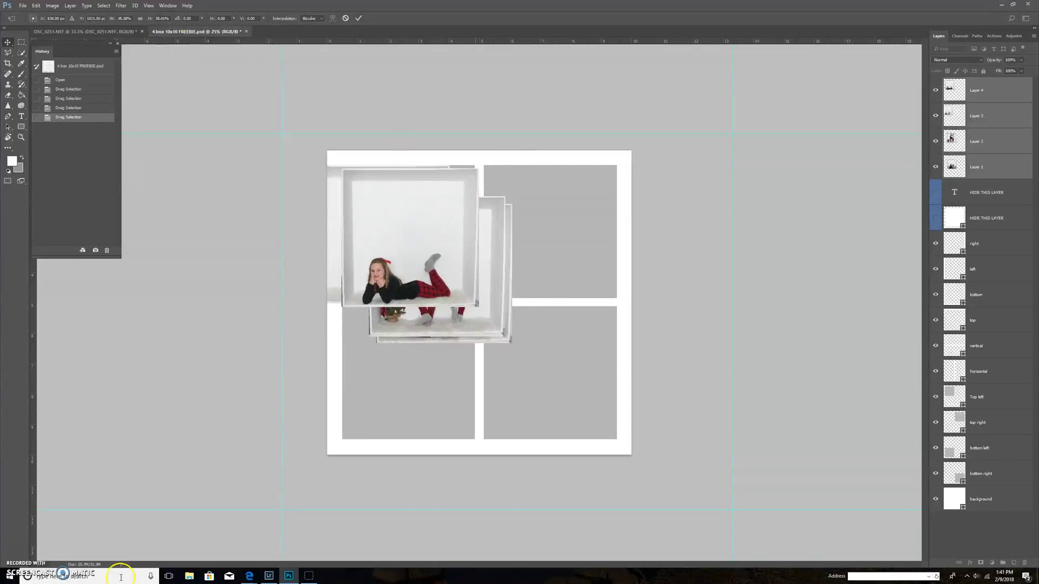
key("Return")
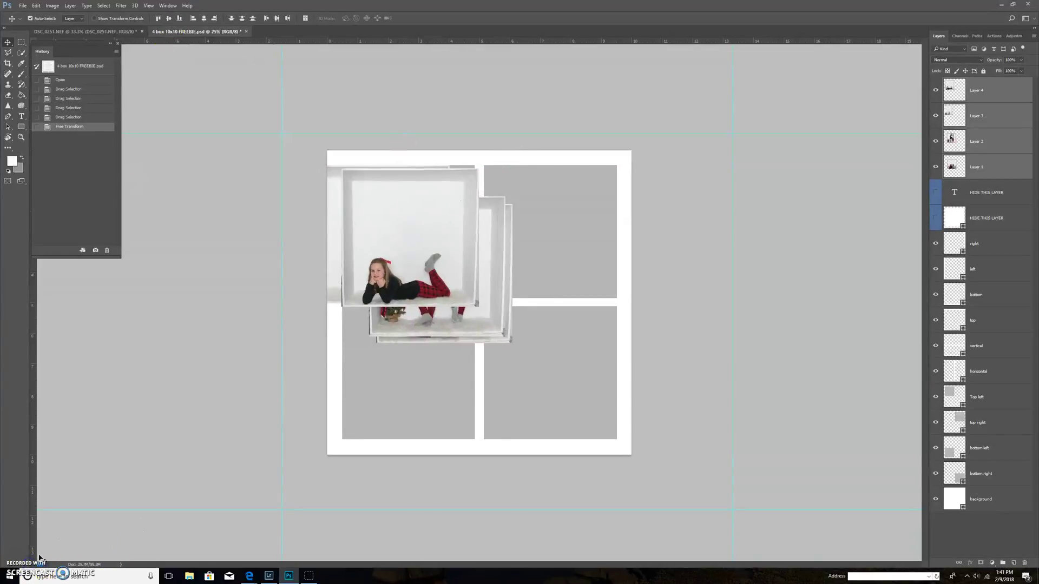
key("Return")
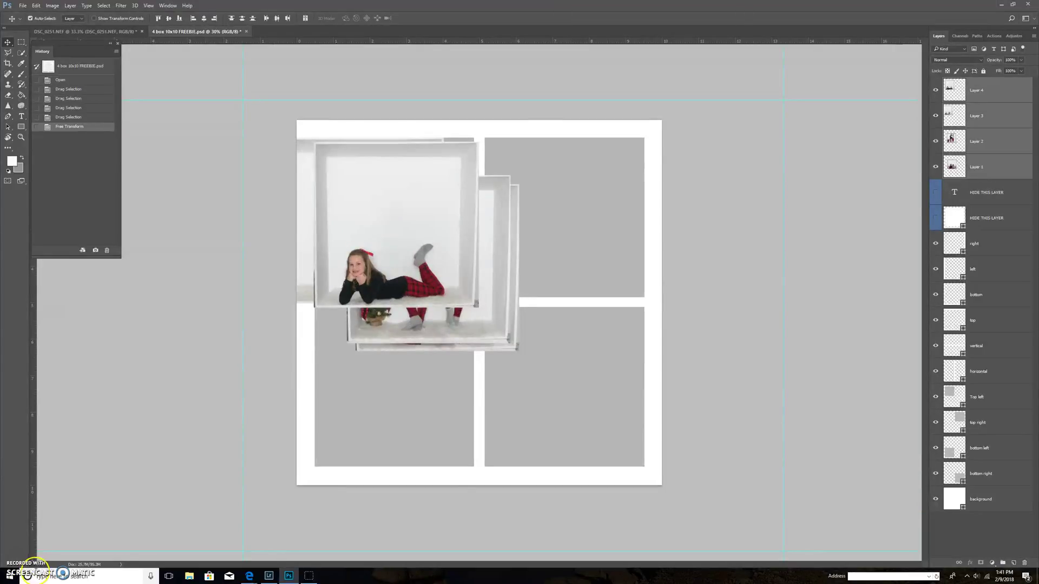
key("Return")
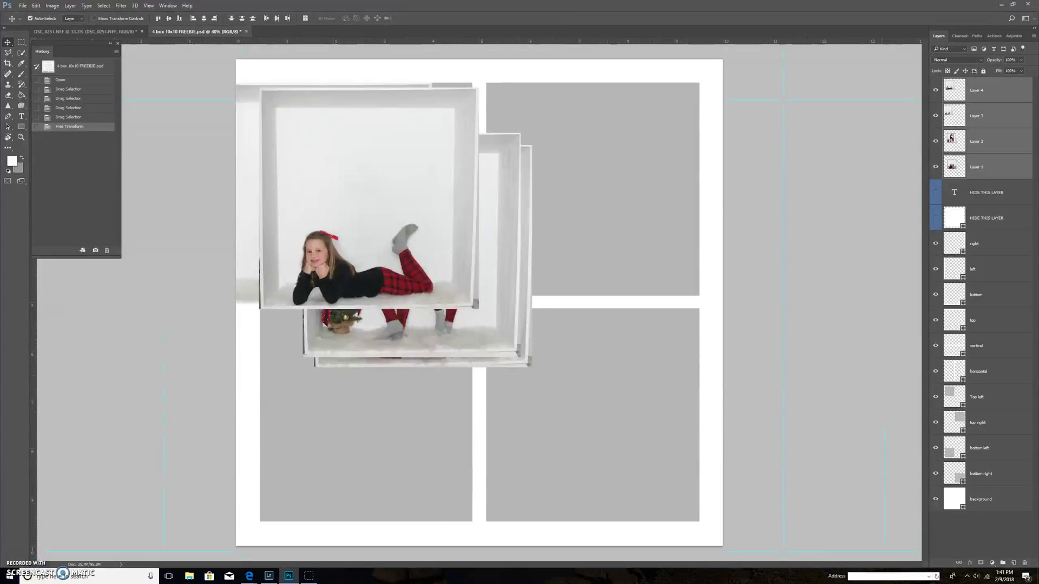
left_click(950, 538)
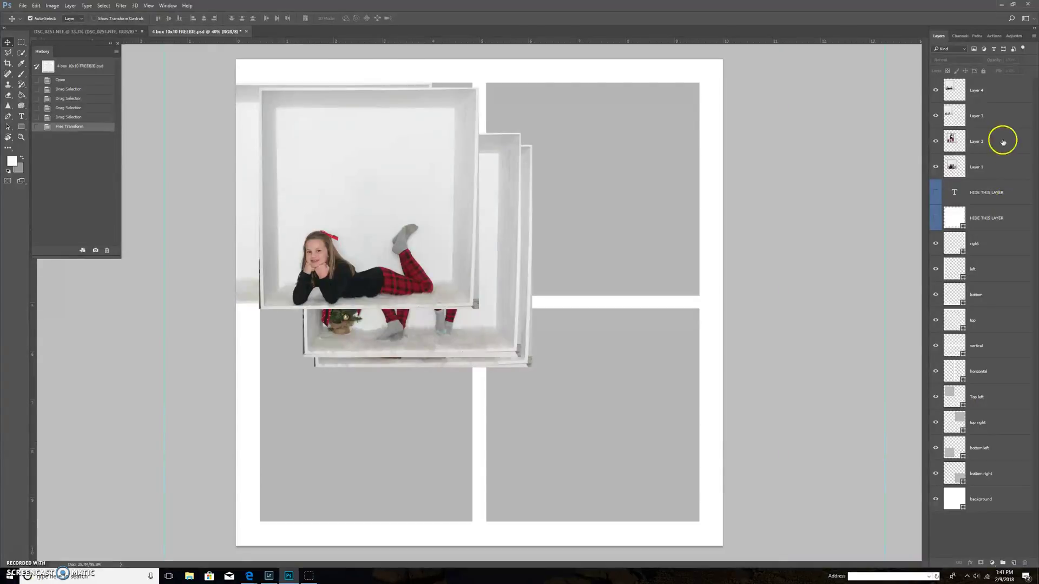
- Move the Layer 4 photo over the bottom-right grey box and the Layer 3 photo over the top-left box
left_click(976, 100)
left_click_drag(373, 159, 596, 376)
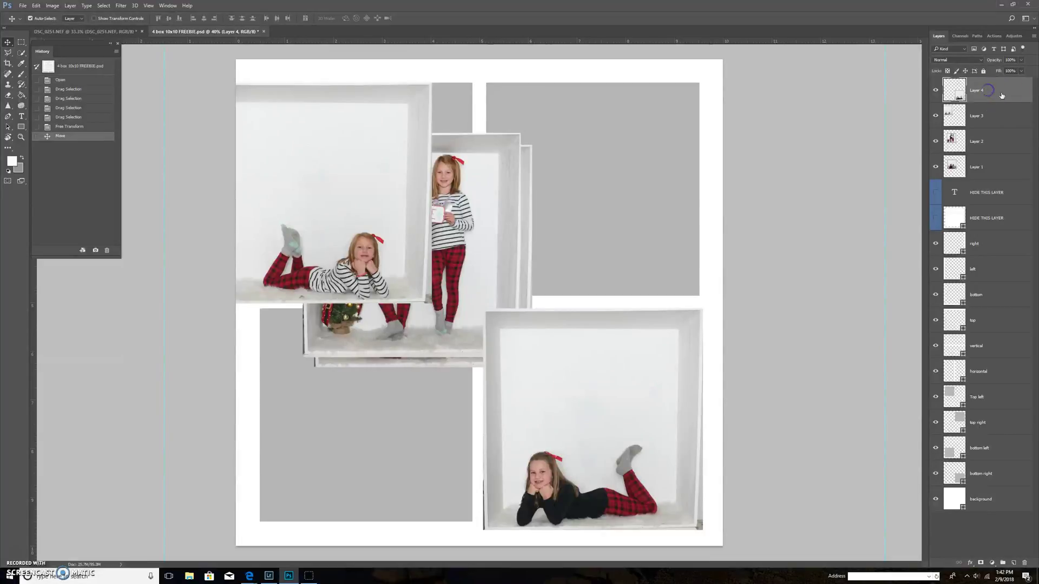
left_click(970, 119)
left_click_drag(380, 169, 419, 162)
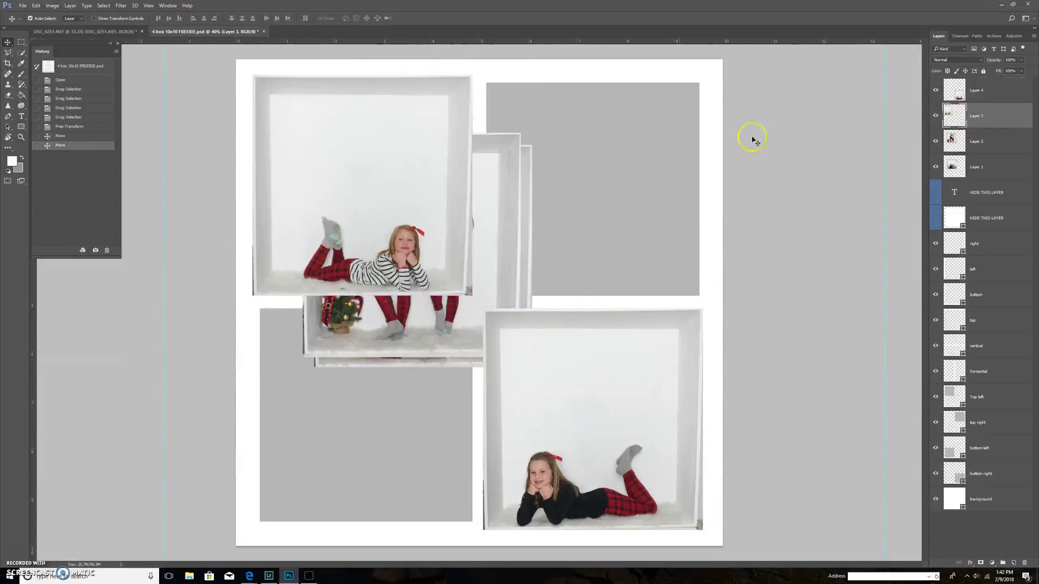
- Move the Layer 2 photo over the top-right grey box and the Layer 1 photo over the bottom-left box
left_click(985, 141)
left_click_drag(501, 253, 680, 196)
left_click(955, 165)
left_click_drag(388, 330, 329, 467)
left_click_drag(329, 494, 370, 483)
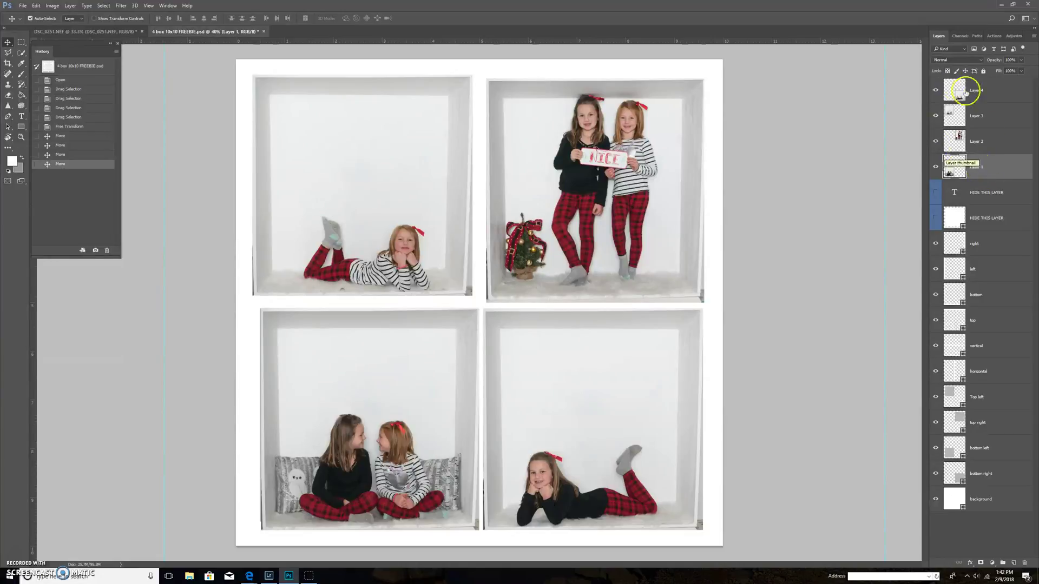
- Reorder the layers so Layers 1, 2, 3 and 4 sit directly above bottom left, top right, Top left and bottom right respectively
left_click_drag(981, 167, 982, 435)
left_click_drag(989, 118, 973, 387)
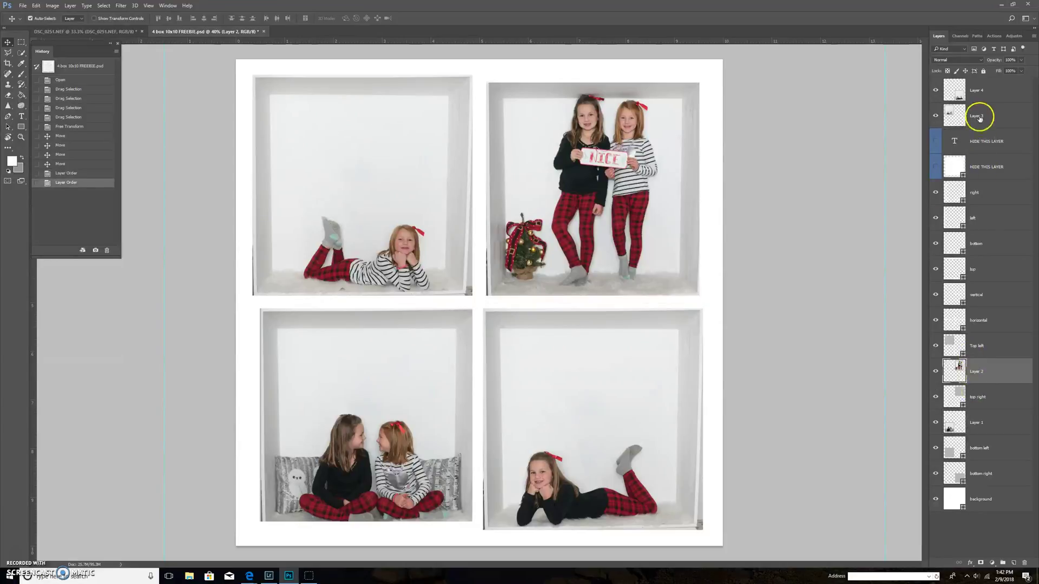
left_click_drag(980, 116, 976, 330)
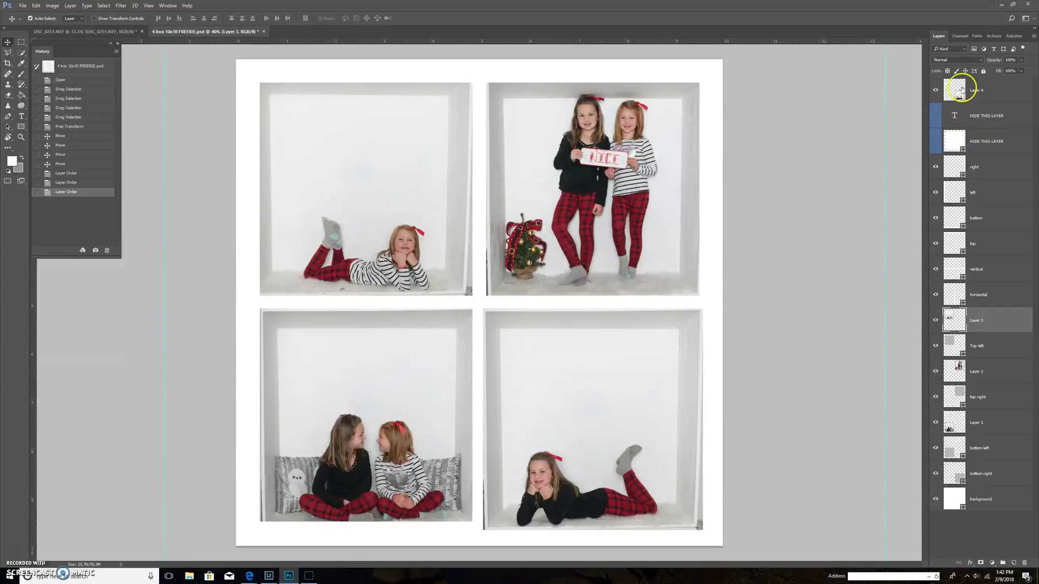
left_click(980, 92)
left_click_drag(980, 92, 974, 466)
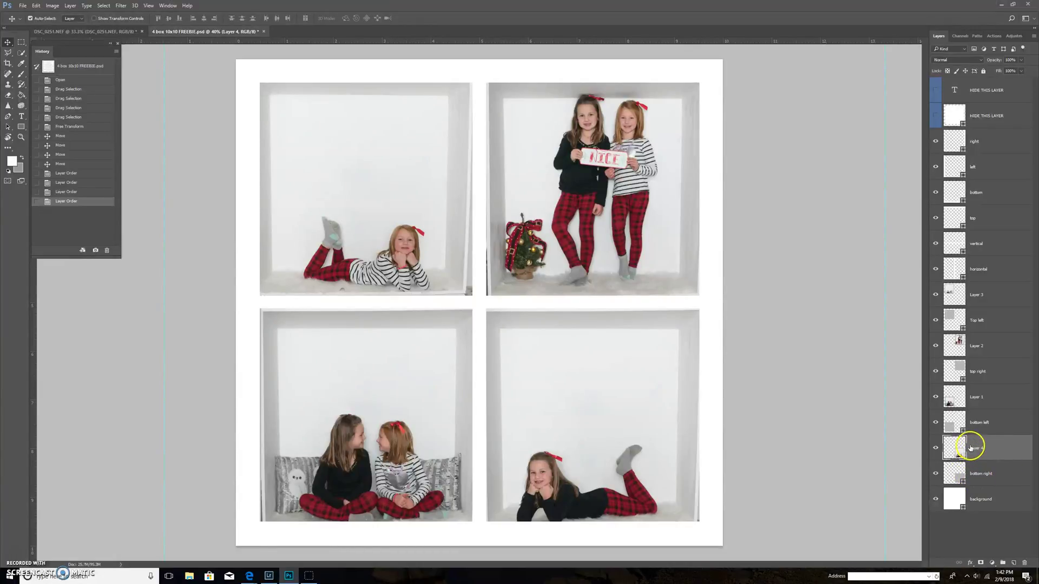
- Try clipping Layer 4 to the bottom right layer, shift the photo within its box and back, and release the clipping mask
mouse_move(973, 448)
left_mouse_down()
mouse_move(974, 465)
mouse_move(978, 455)
left_mouse_up()
right_click(989, 451)
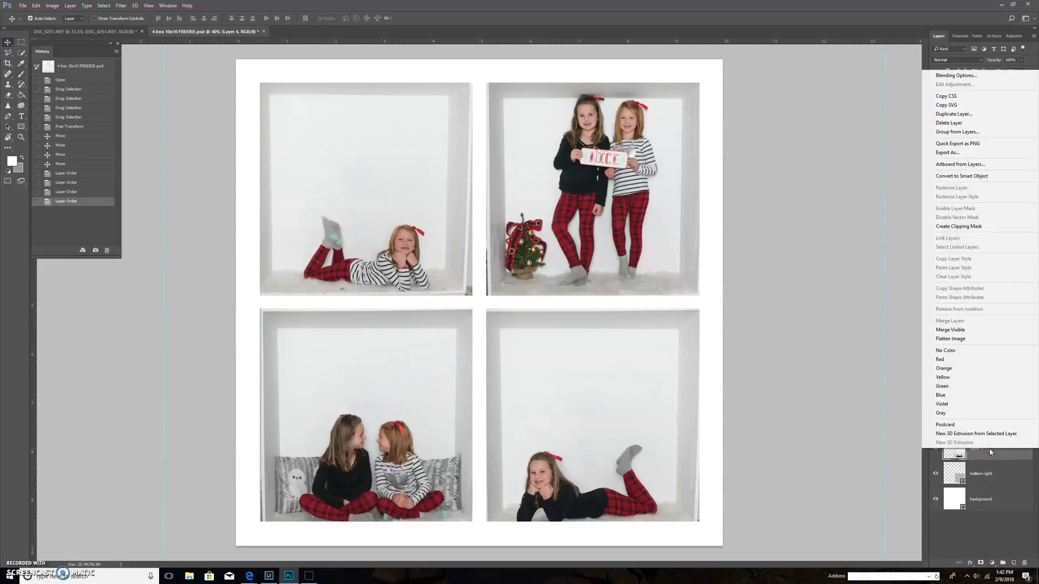
left_click(959, 227)
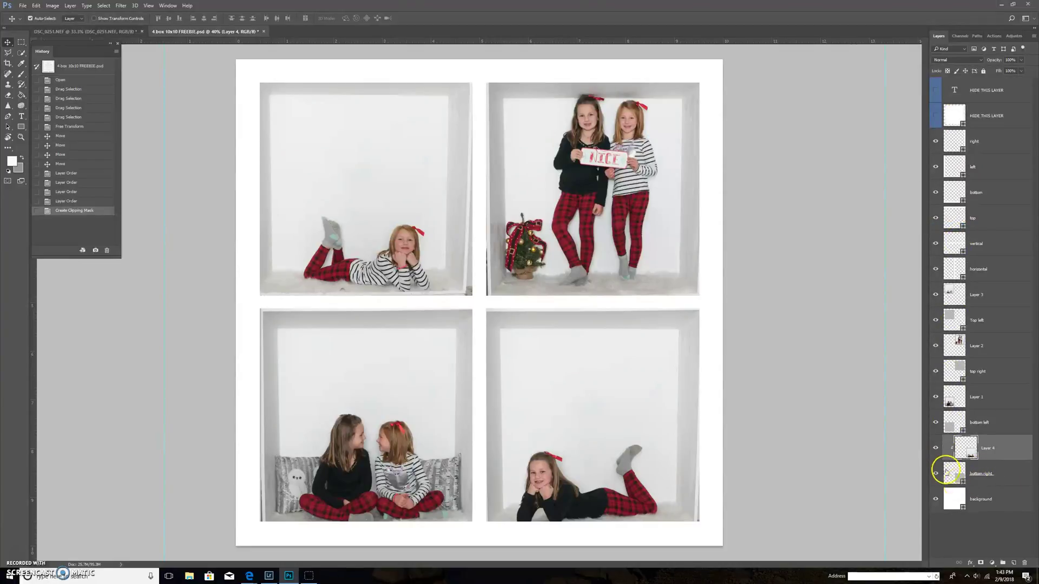
left_click_drag(559, 384, 527, 294)
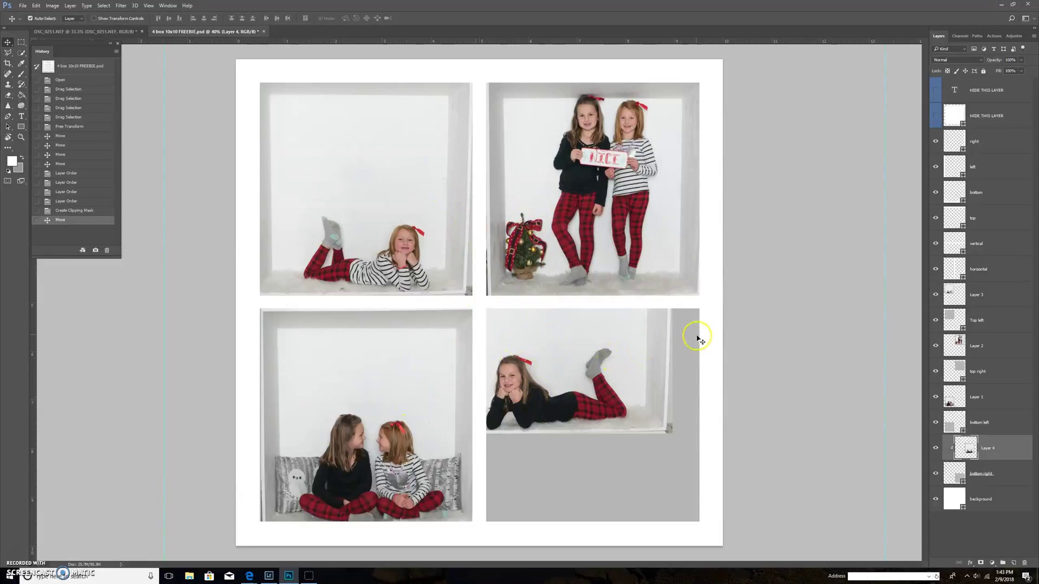
left_click_drag(553, 353, 577, 433)
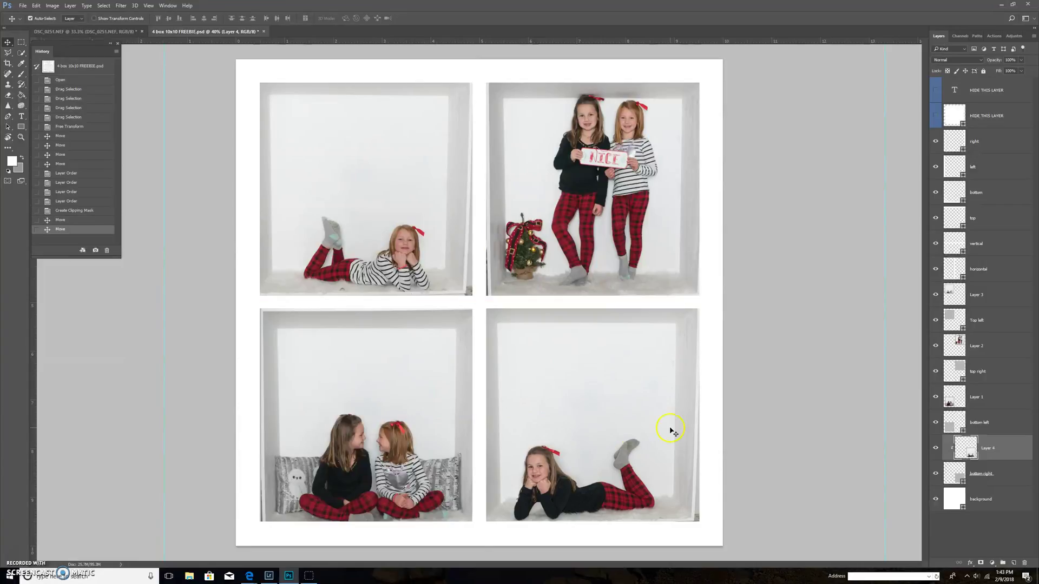
right_click(995, 454)
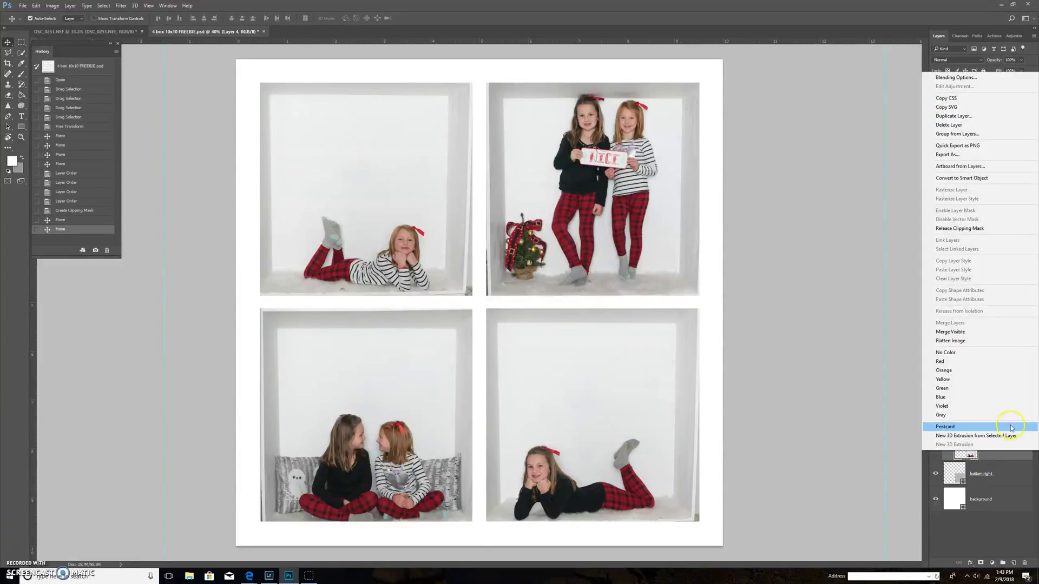
left_click(994, 229)
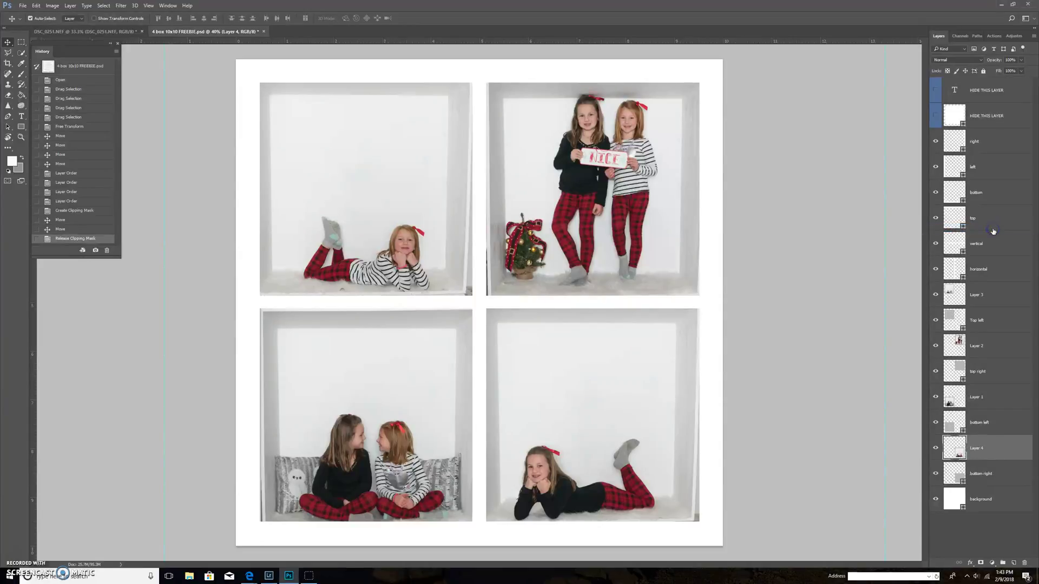
- Select the right, left, bottom and top border layers together and combine them with Merge Shapes
left_click(984, 319)
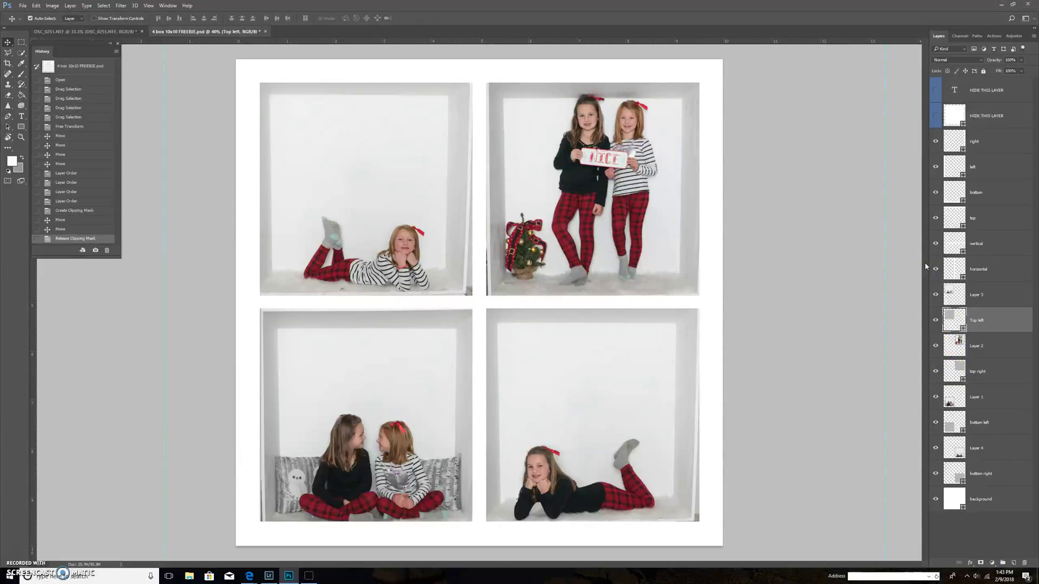
left_click(974, 145)
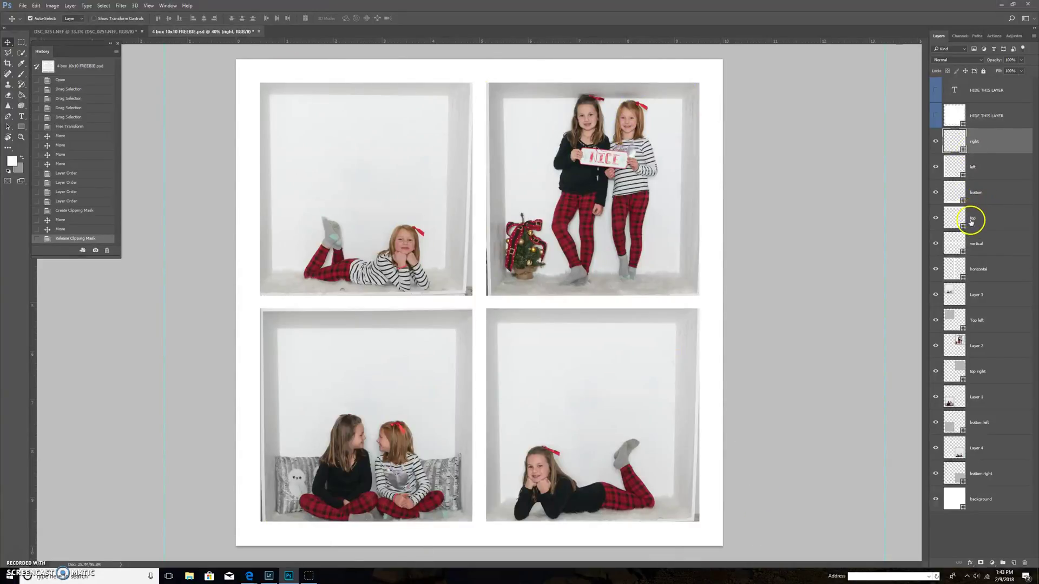
left_click(980, 141)
left_click(973, 219, "shift")
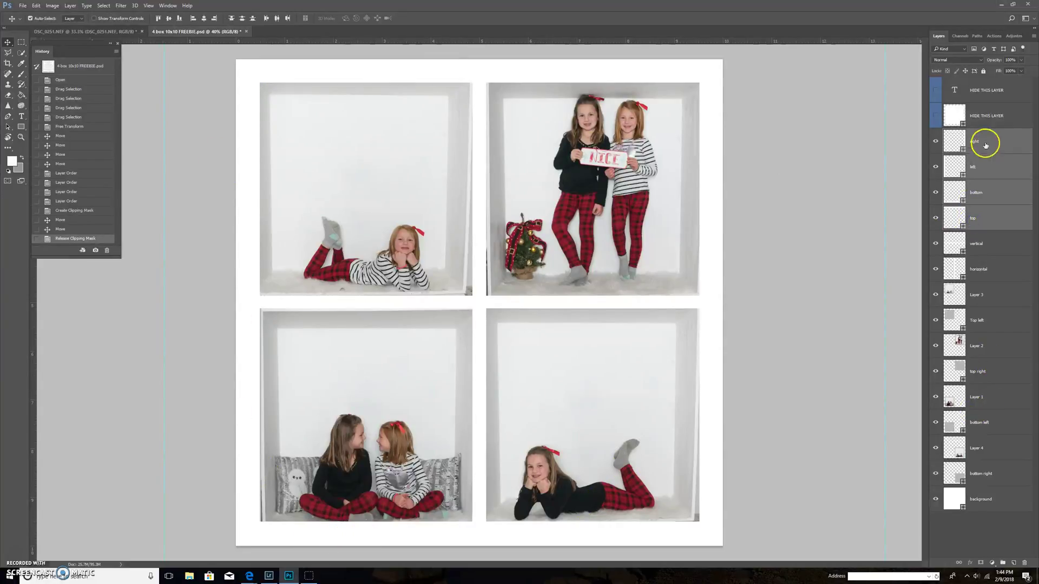
right_click(985, 182)
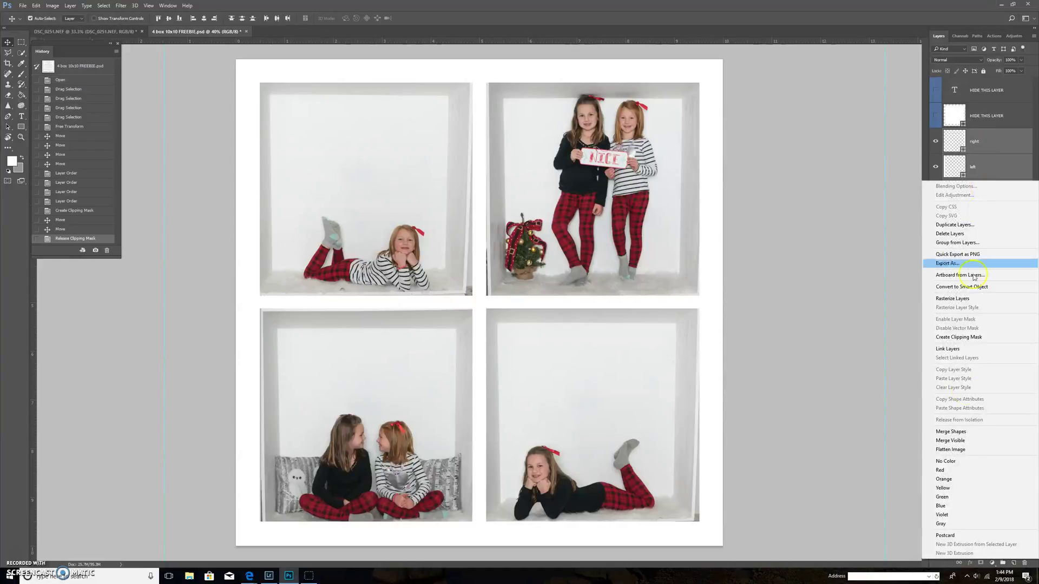
left_click(965, 432)
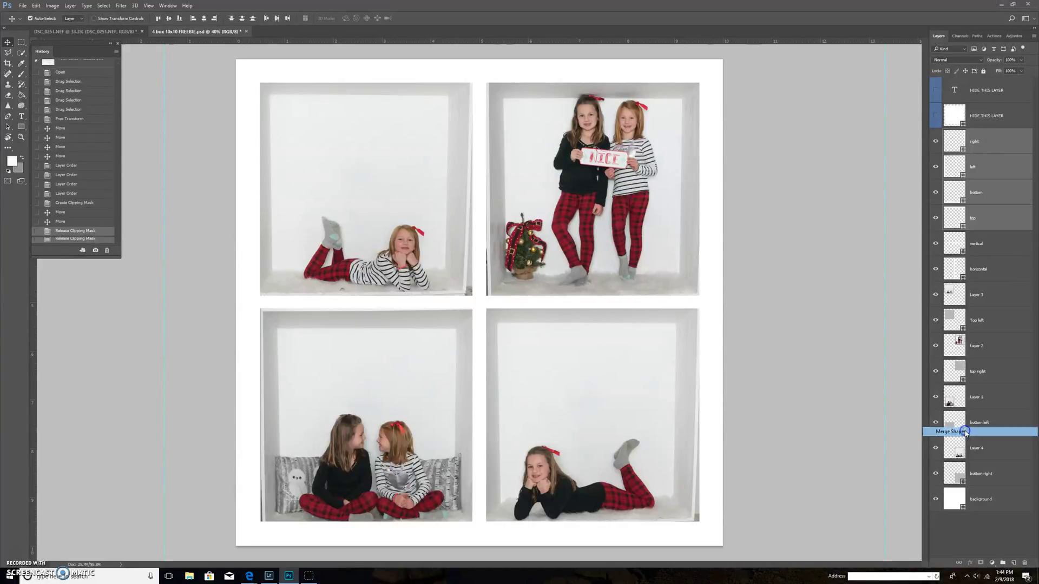
- Hide the background layer and toggle the merged outer border off and on to check what it covers
left_click(935, 142)
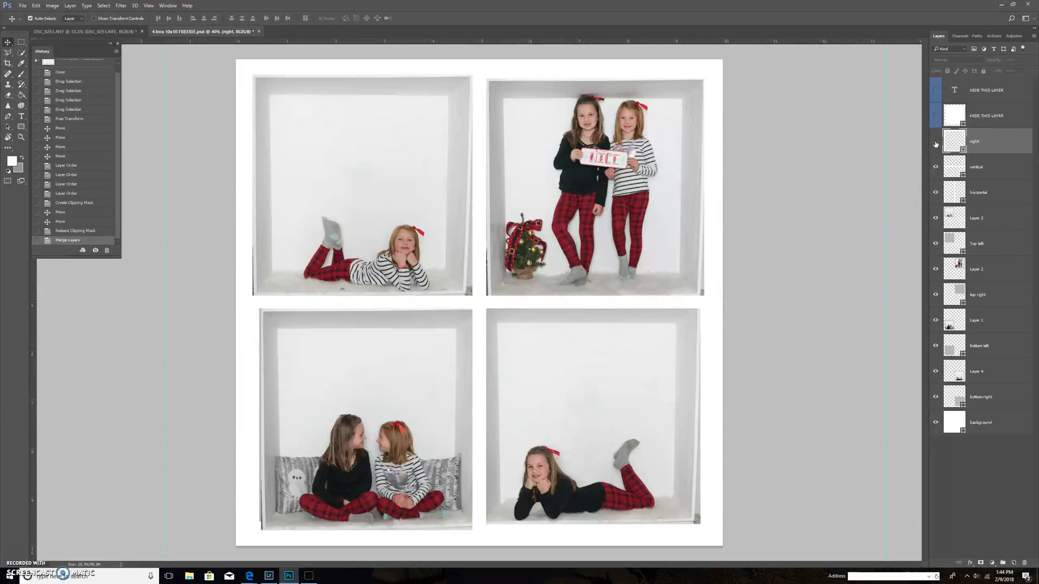
left_click(935, 422)
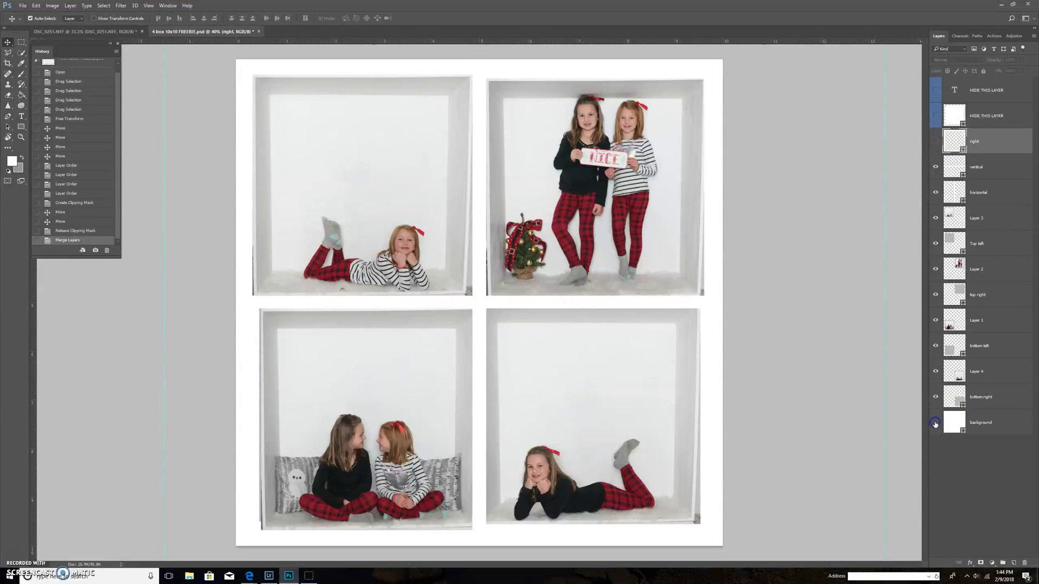
left_click(936, 143)
left_click(935, 143)
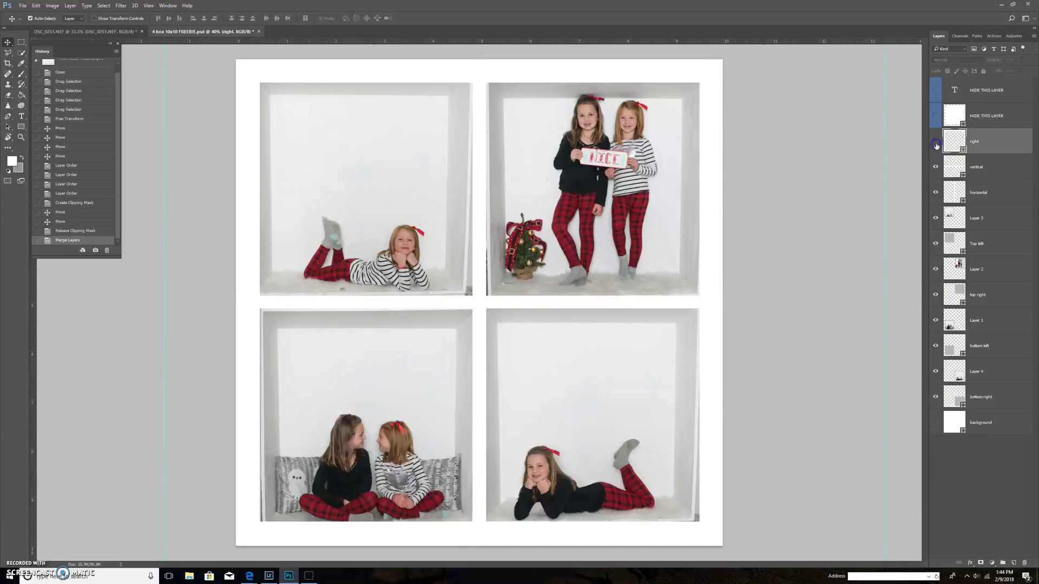
left_click(936, 144)
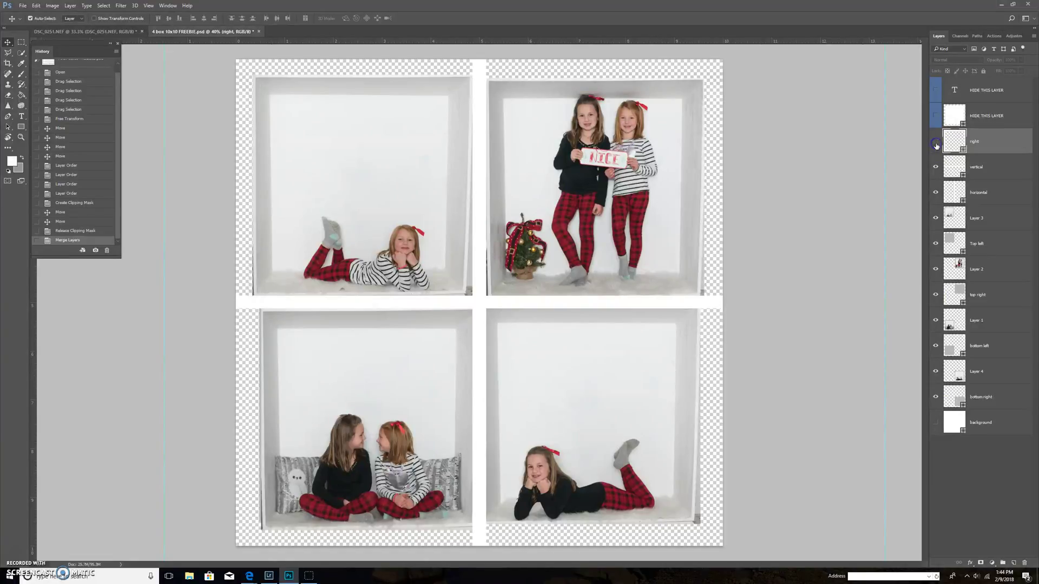
left_click(936, 144)
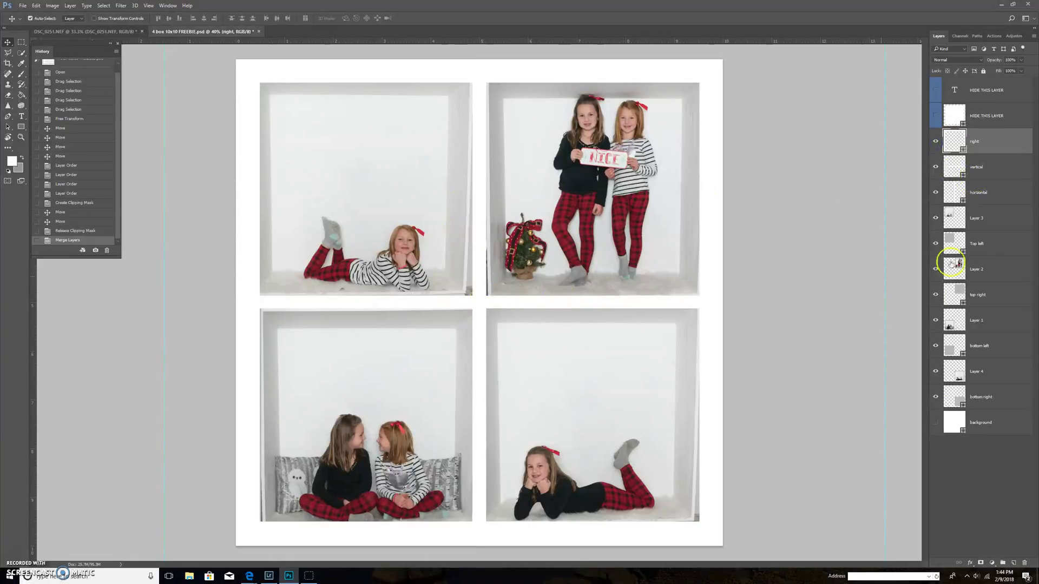
- Select the vertical and horizontal divider layers together and combine them with Merge Shapes
left_click(981, 174)
left_click(979, 192, "shift")
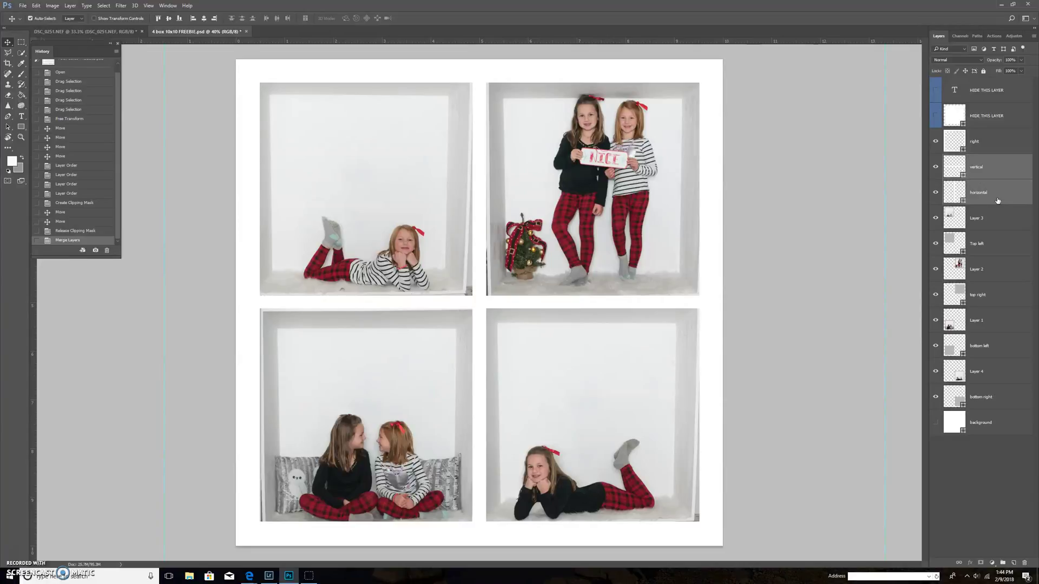
right_click(999, 201)
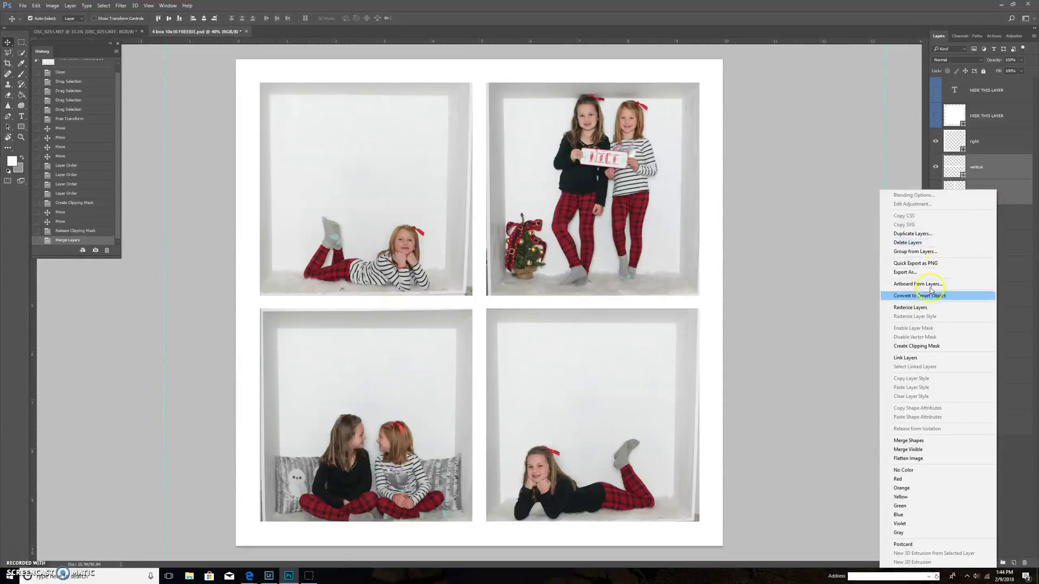
left_click(916, 442)
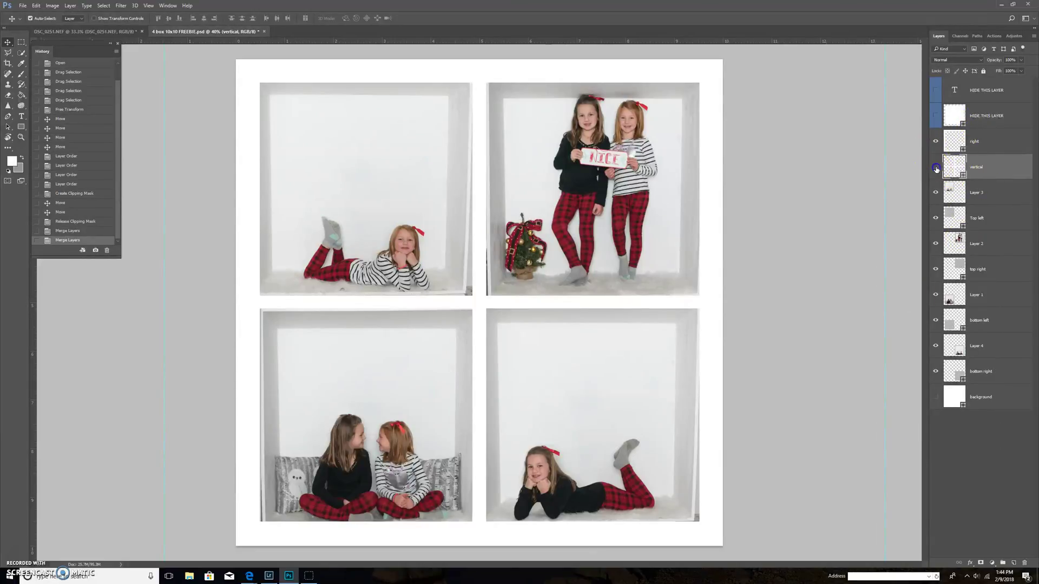
- Toggle the merged divider layer's visibility off and on to check which gaps between the photos it covers
left_click(936, 169)
left_click(936, 169)
left_click(936, 169)
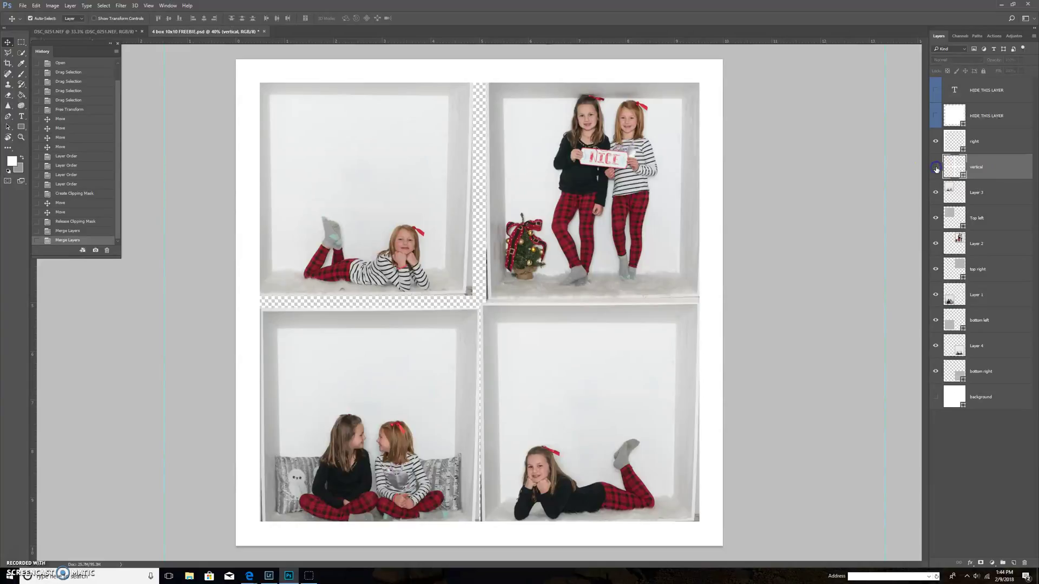
left_click(936, 170)
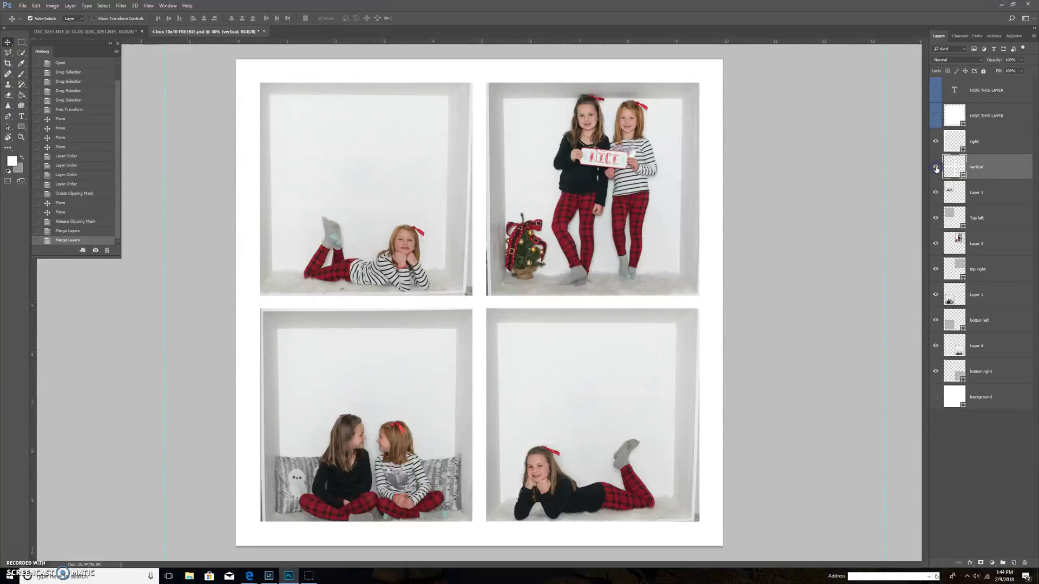
left_click(936, 169)
left_click(936, 169)
- Deselect all layers and move the History panel slightly away from the tools
left_click(967, 465)
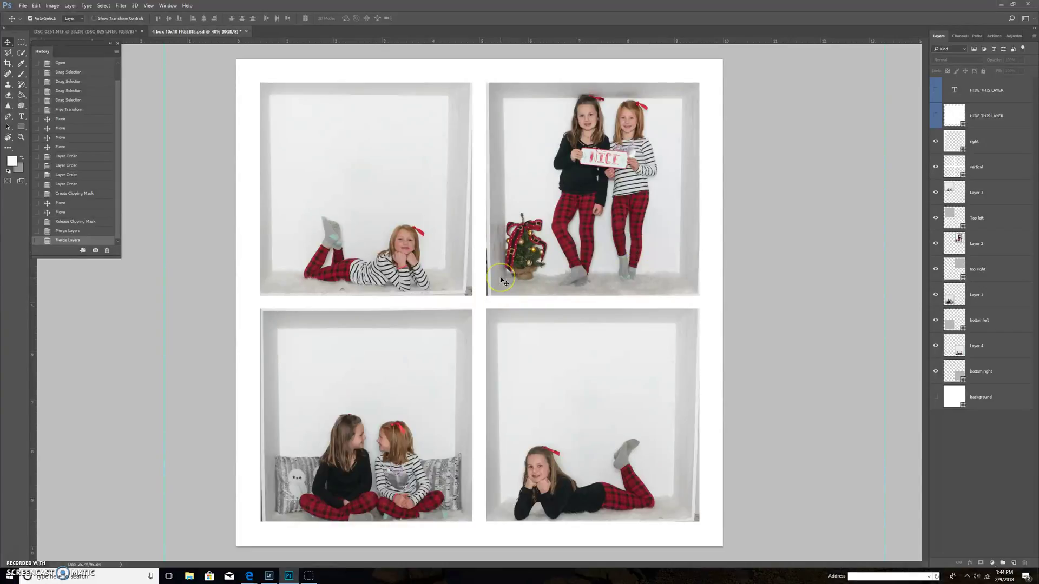
left_click_drag(863, 179, 950, 174)
left_click_drag(80, 47, 101, 44)
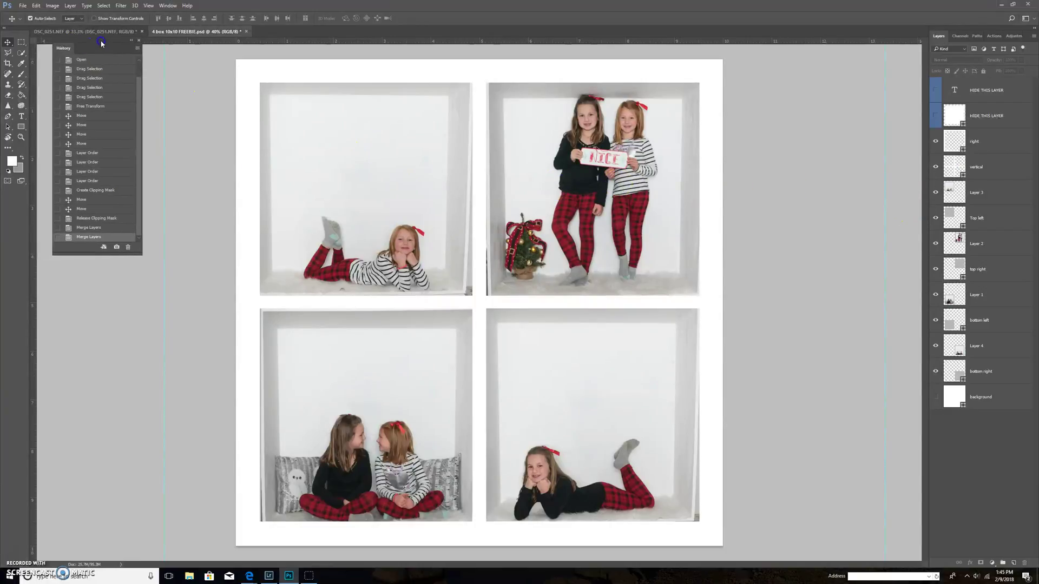
- Activate the Paint Bucket Tool for the merged outer border layer named right and rasterize that layer
left_click(977, 143)
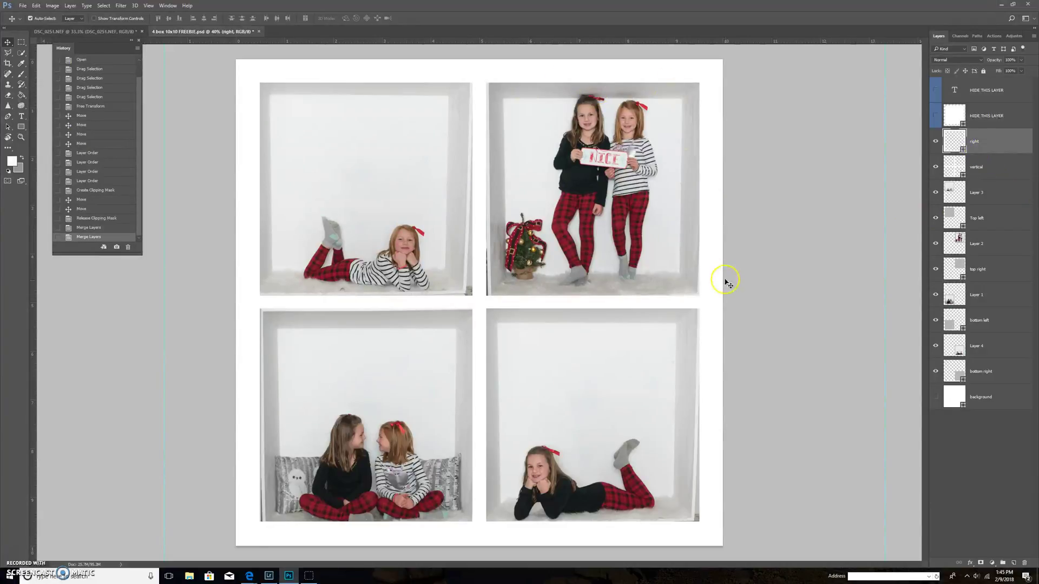
left_click(21, 96)
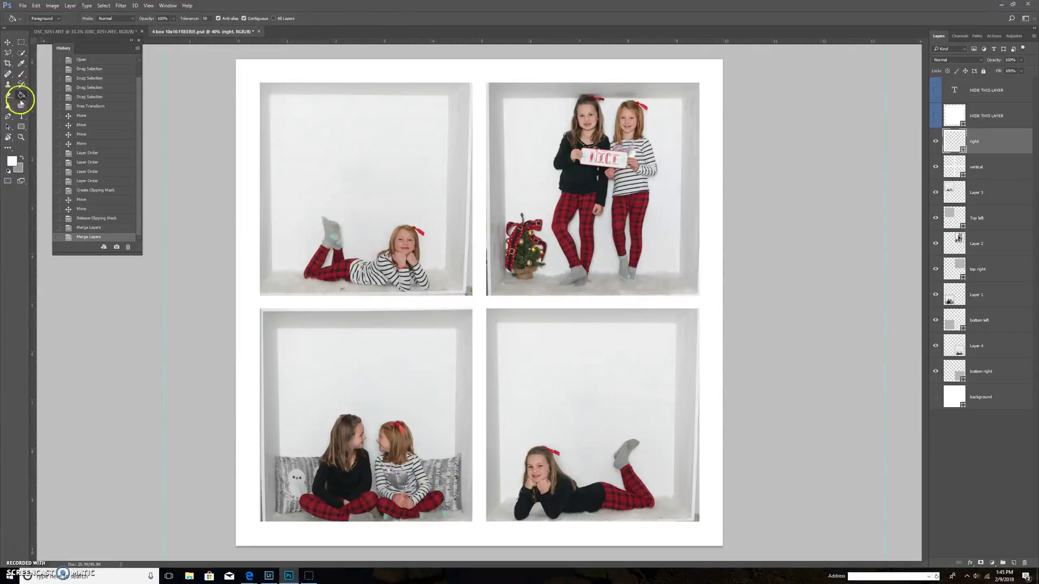
right_click(22, 98)
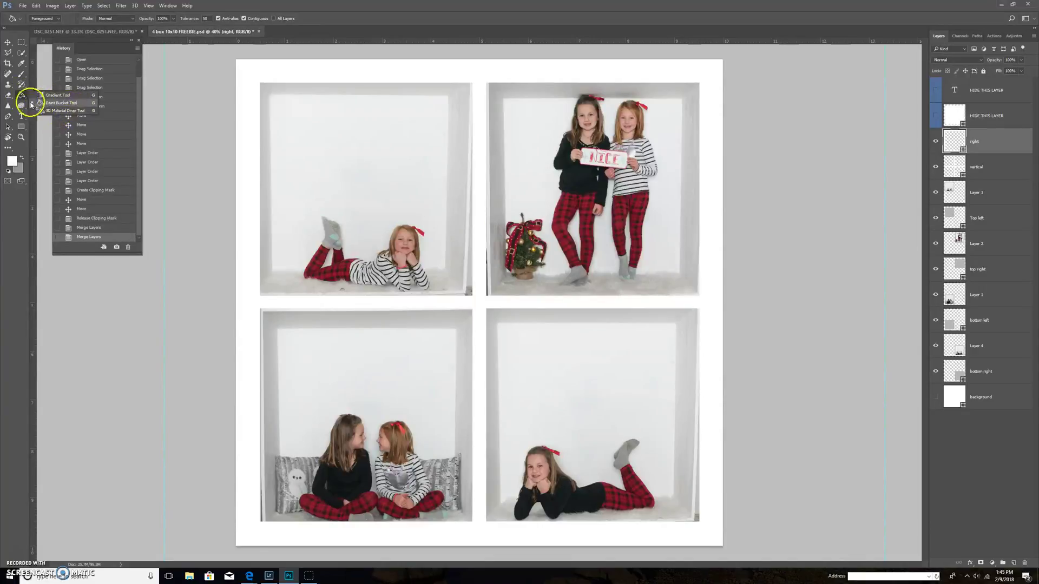
left_click(53, 105)
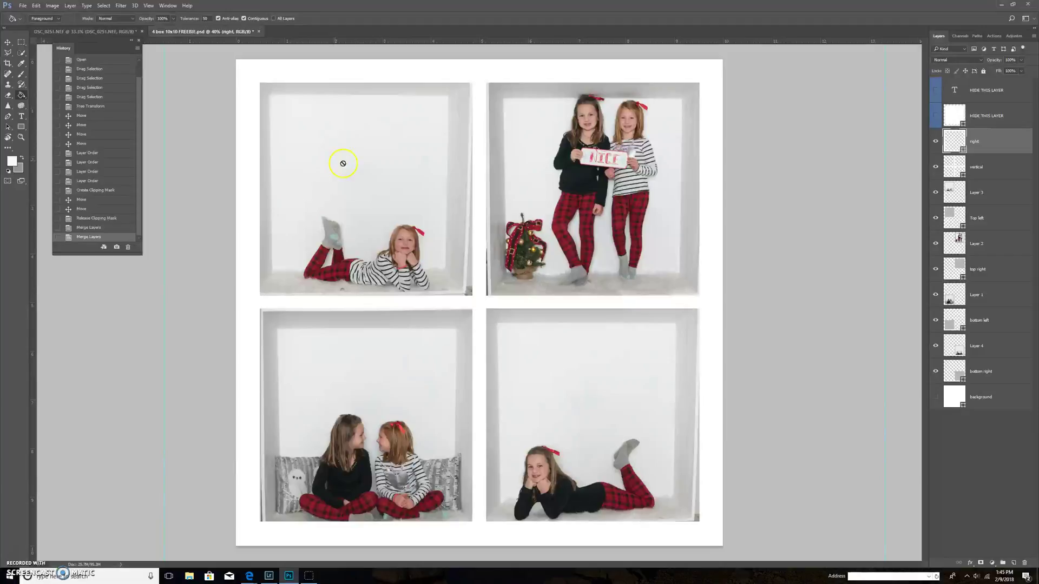
right_click(982, 143)
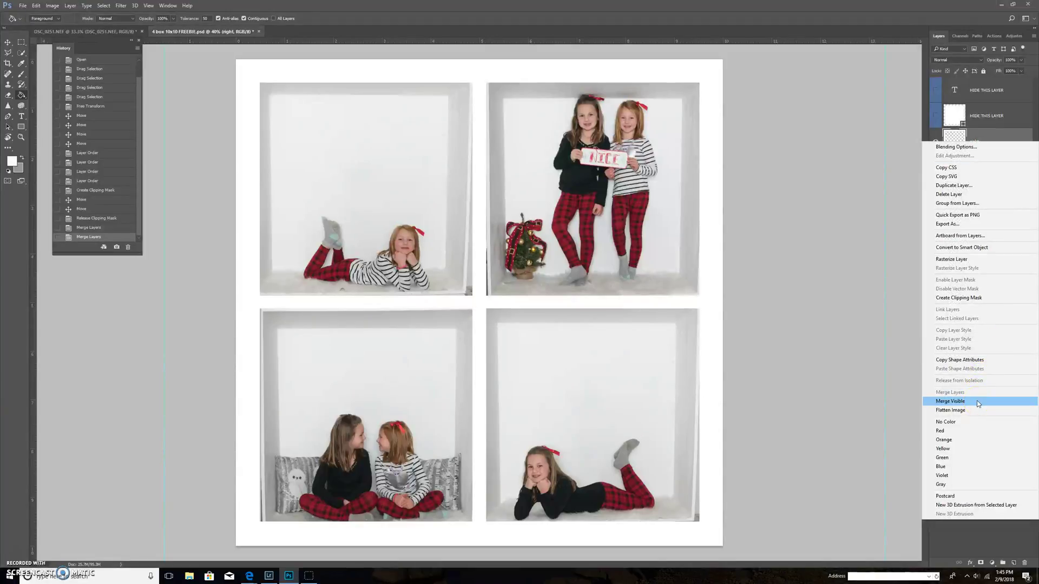
left_click(951, 259)
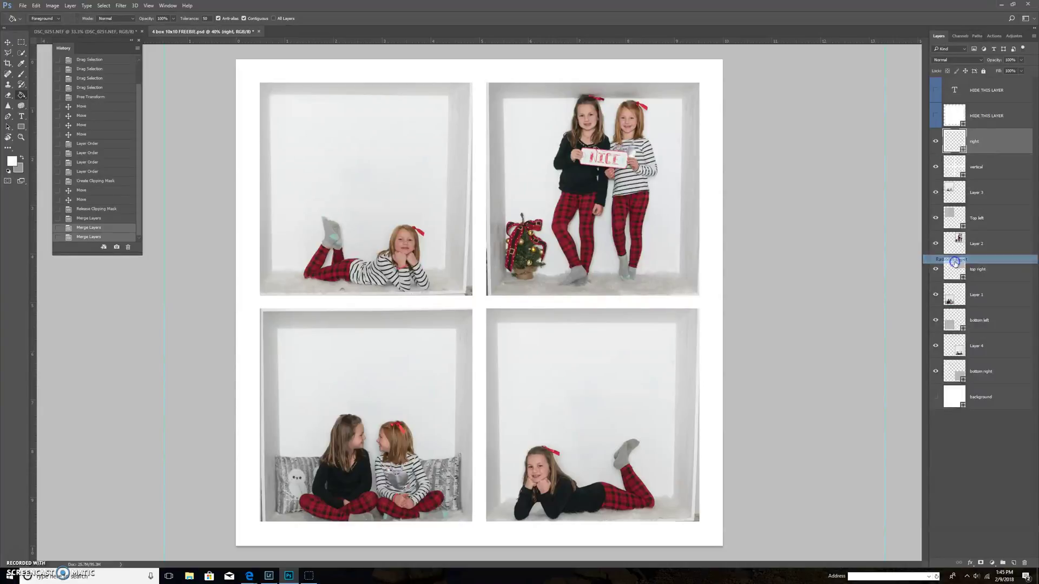
- Rasterize the merged divider layer named vertical
right_click(978, 165)
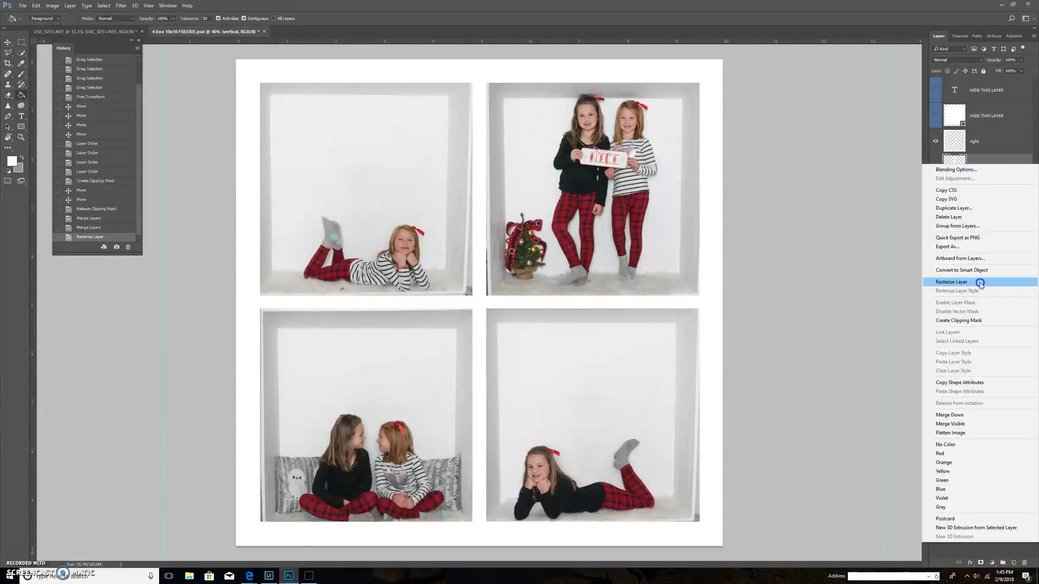
left_click(980, 284)
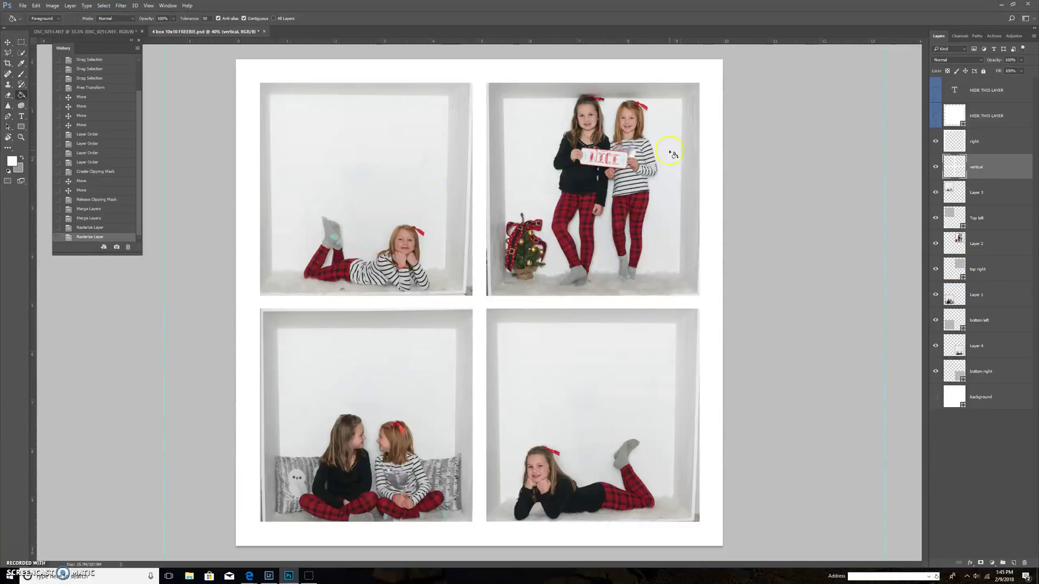
left_click(357, 176)
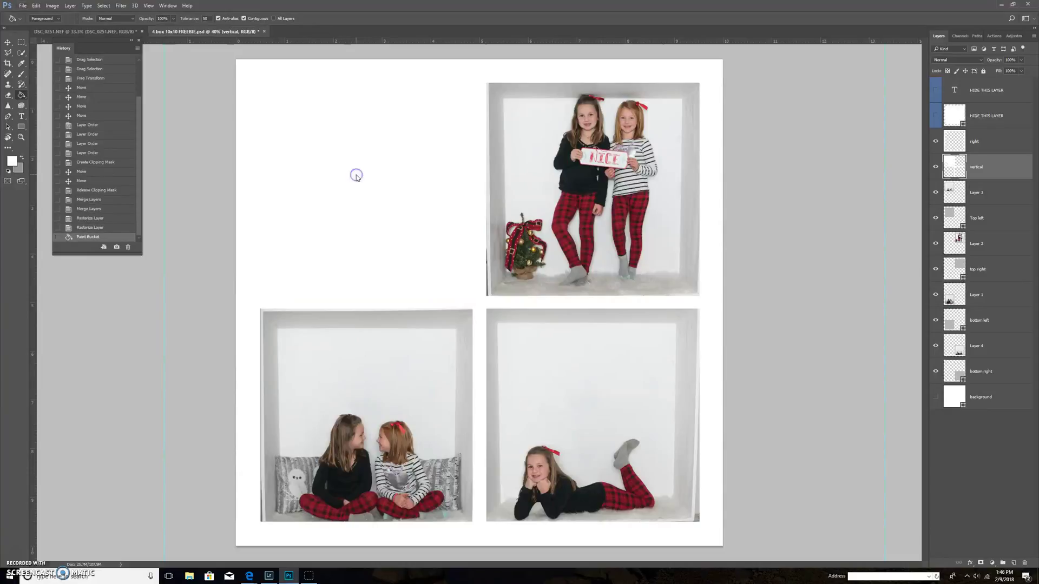
left_click(79, 228)
left_click(11, 161)
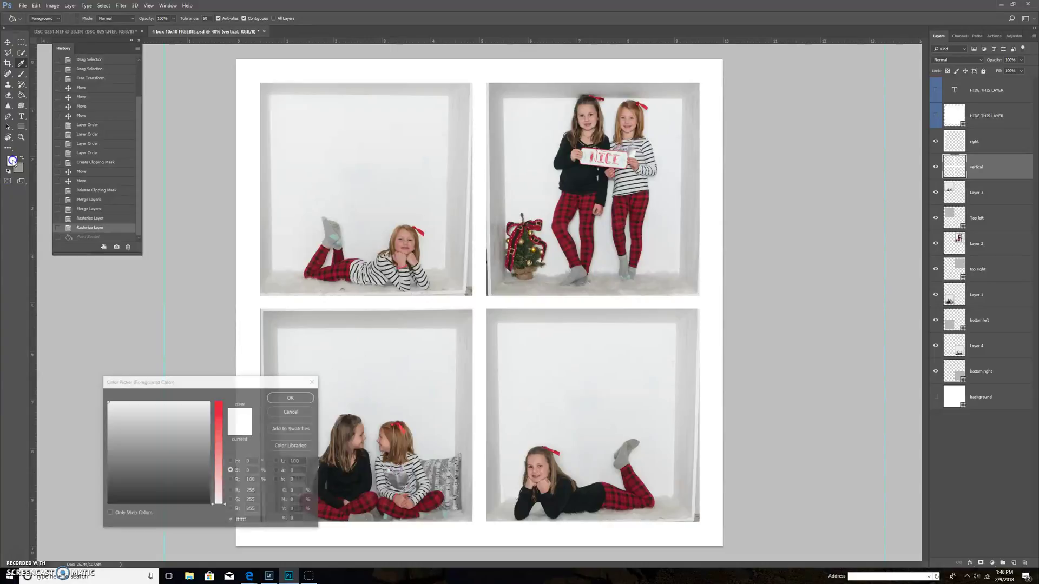
left_click(292, 404)
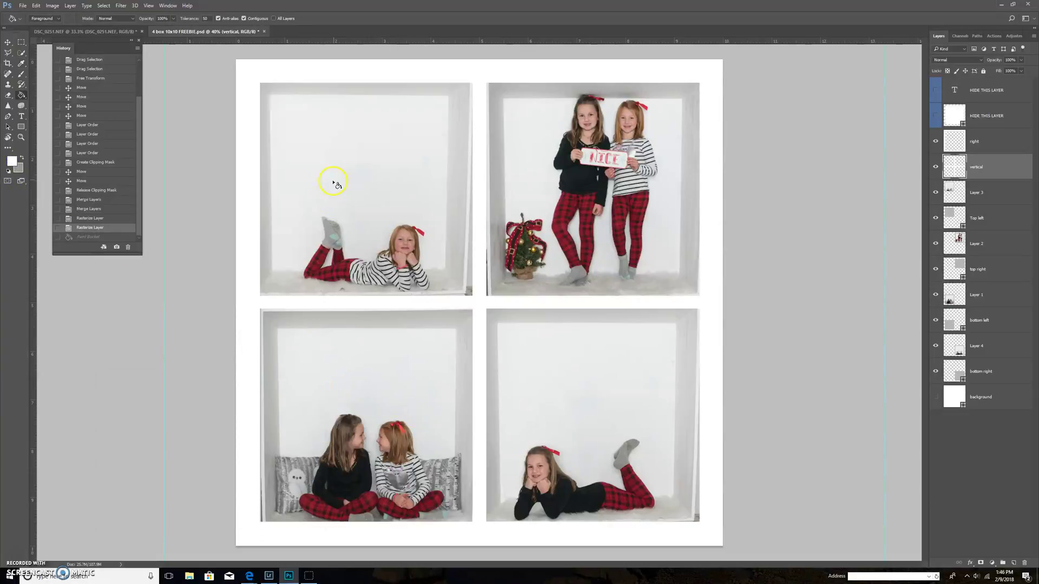
right_click(335, 175)
left_click(312, 176)
left_click(22, 96)
left_click(349, 156)
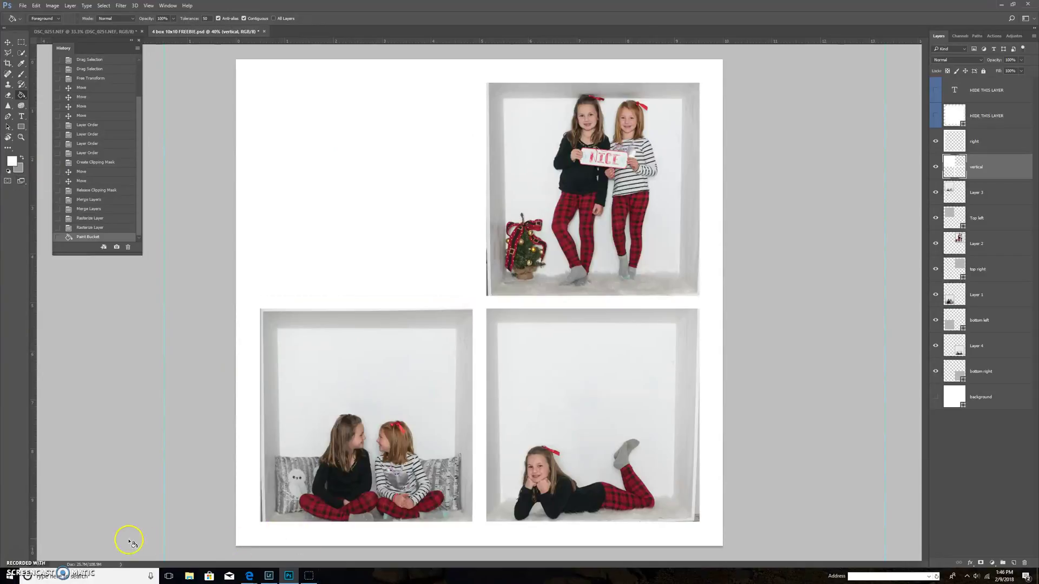
left_click(82, 228)
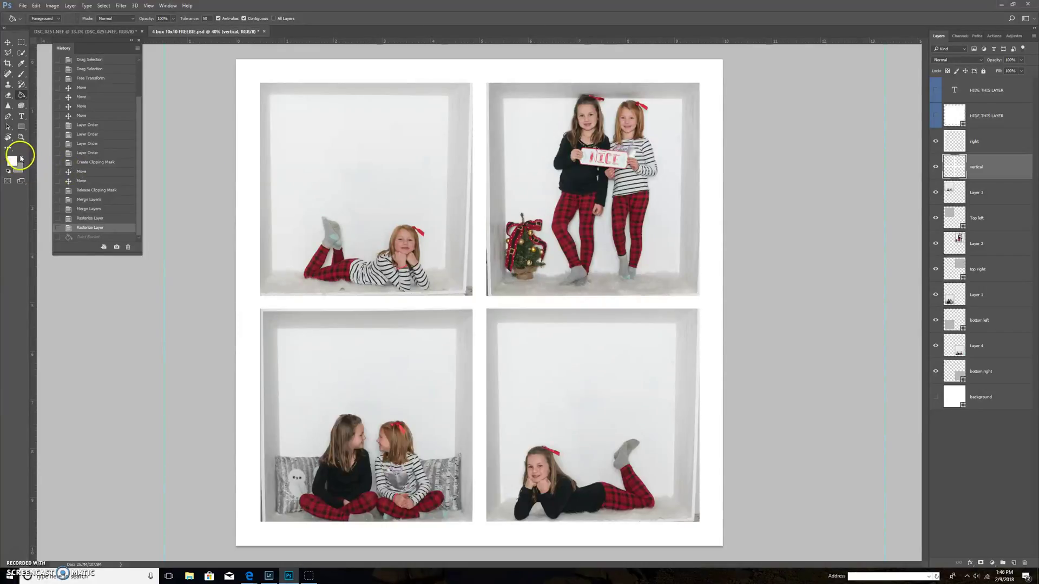
right_click(367, 161)
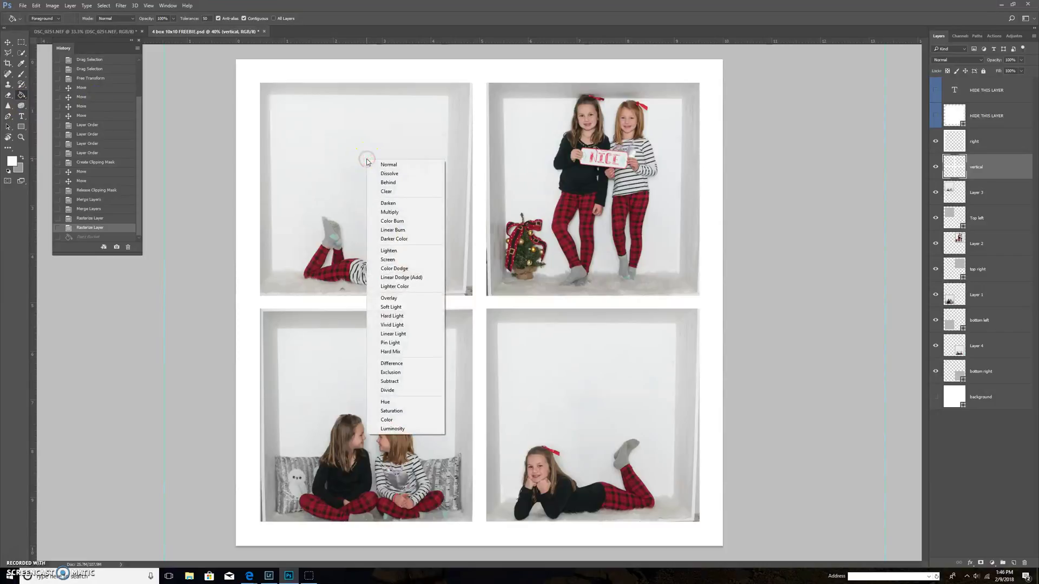
left_click(317, 163)
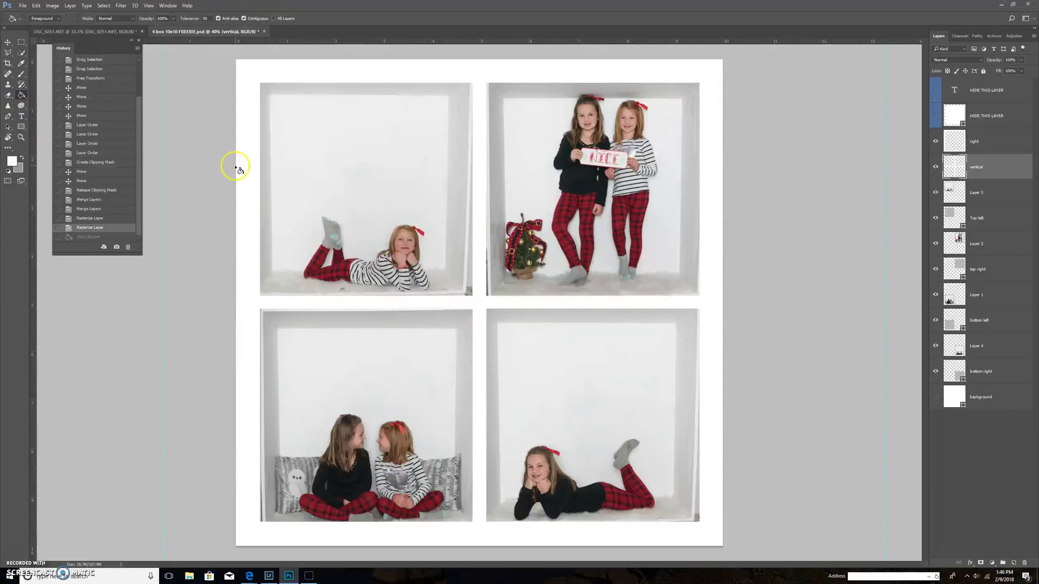
- Sample a light grey from the upper-left photo as the foreground colour and fill the right border and vertical divider layers with it
left_click(363, 158)
left_click(21, 158)
left_click(393, 155)
left_click(955, 144)
left_click(295, 72)
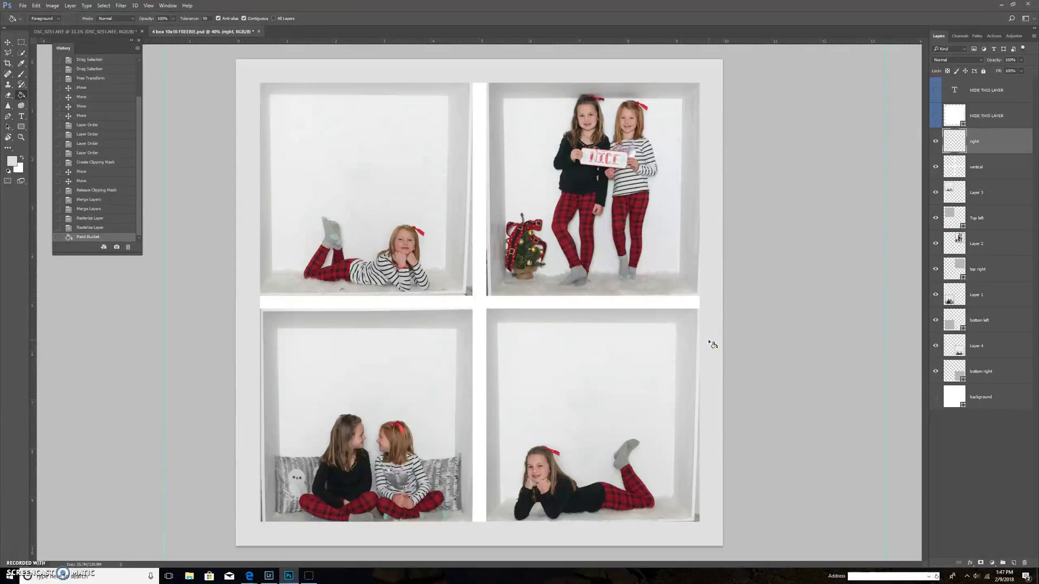
left_click(977, 170)
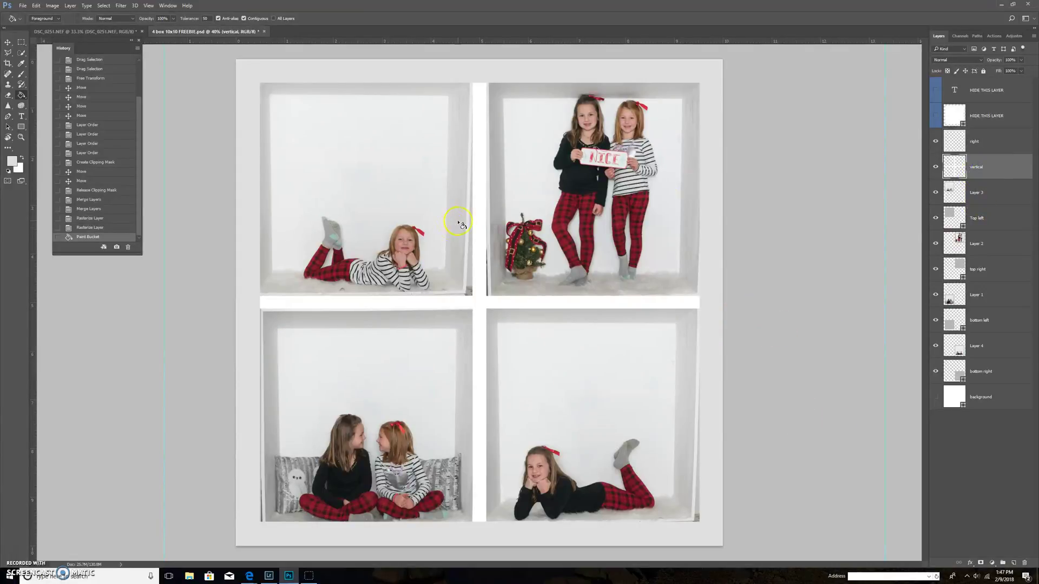
left_click(476, 300)
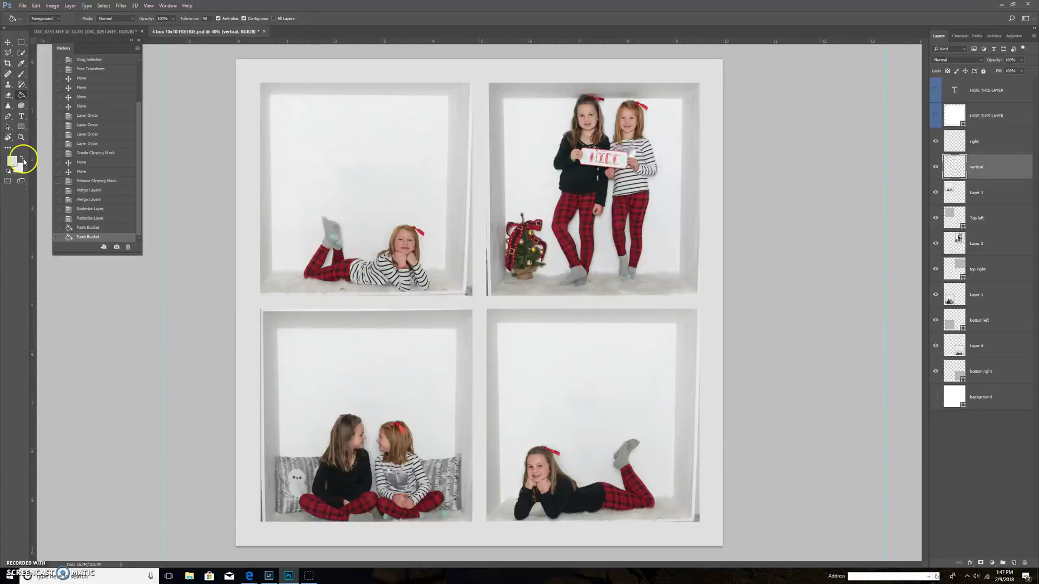
- Fill the vertical divider layer and the right outer border layer with a lighter, near-white grey
left_click(480, 114)
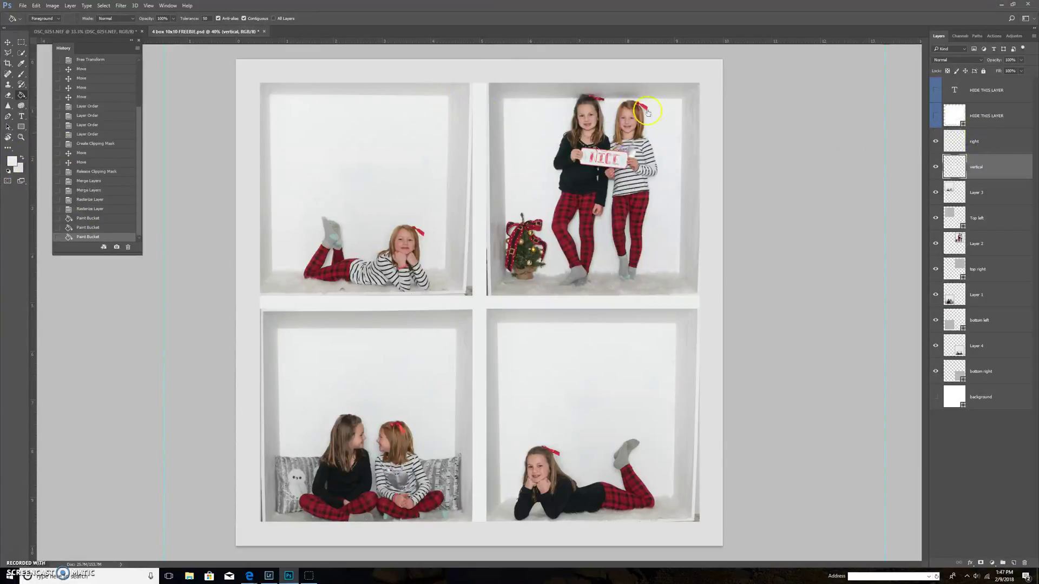
left_click(976, 143)
left_click(616, 70)
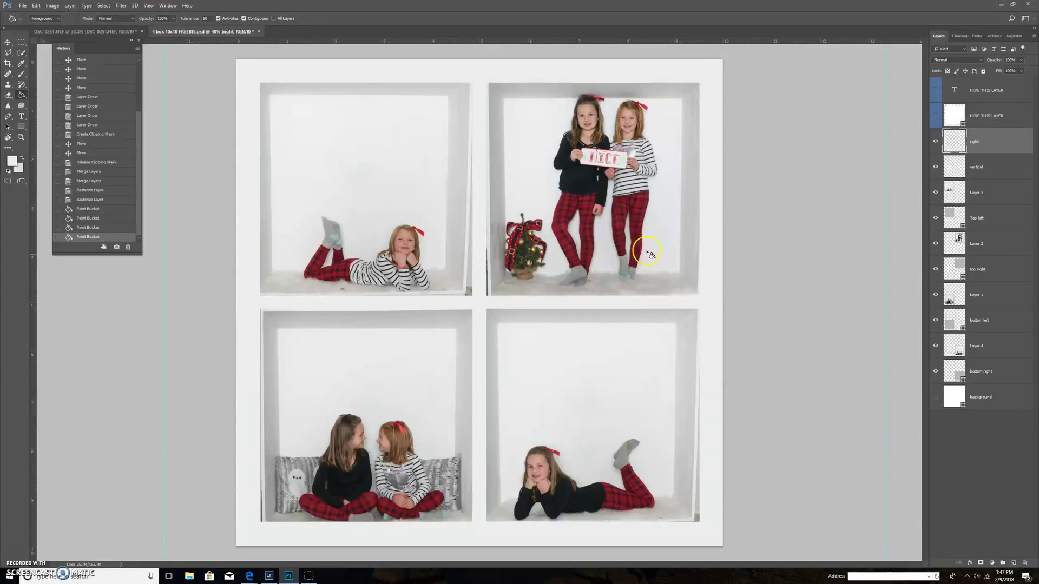
- Reset the foreground and background colours to black and white, then select the right border layer and toggle its visibility off and on
left_click(8, 171)
left_click(987, 421)
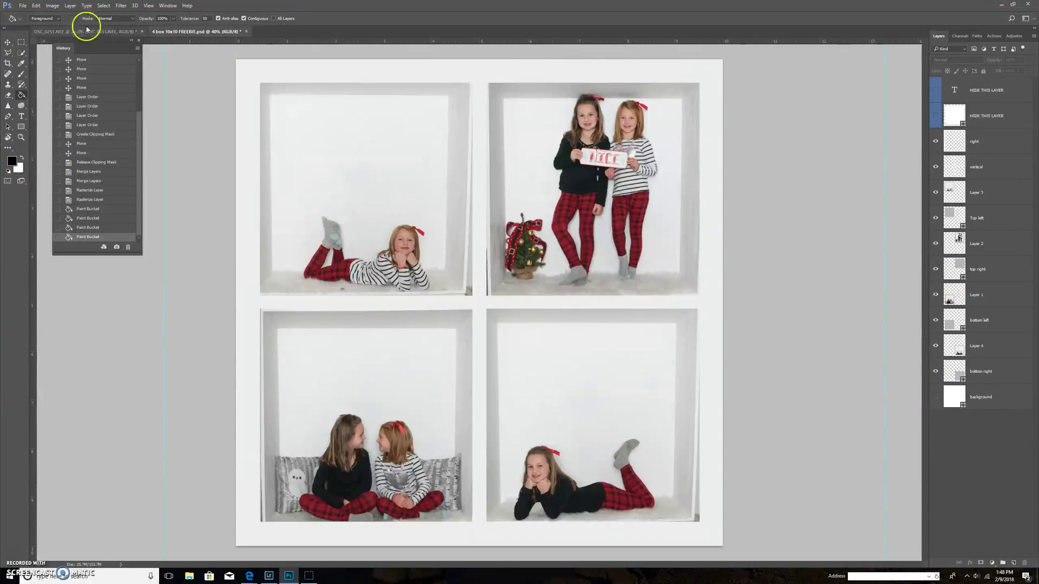
left_click(977, 144)
left_click(941, 147)
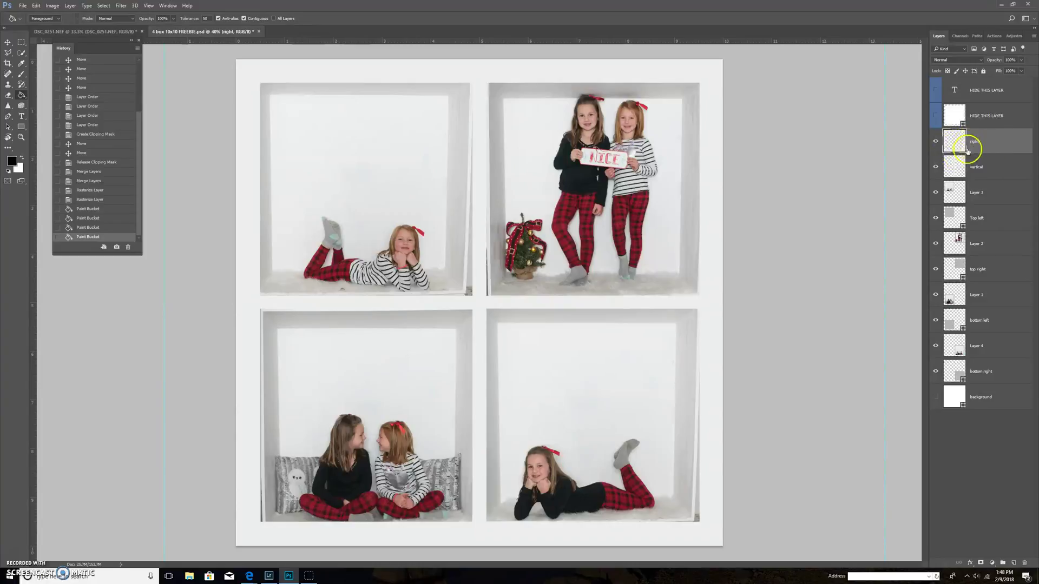
left_click(936, 141)
left_click(936, 141)
- Duplicate the right border layer as right copy and hide the original
right_click(977, 142)
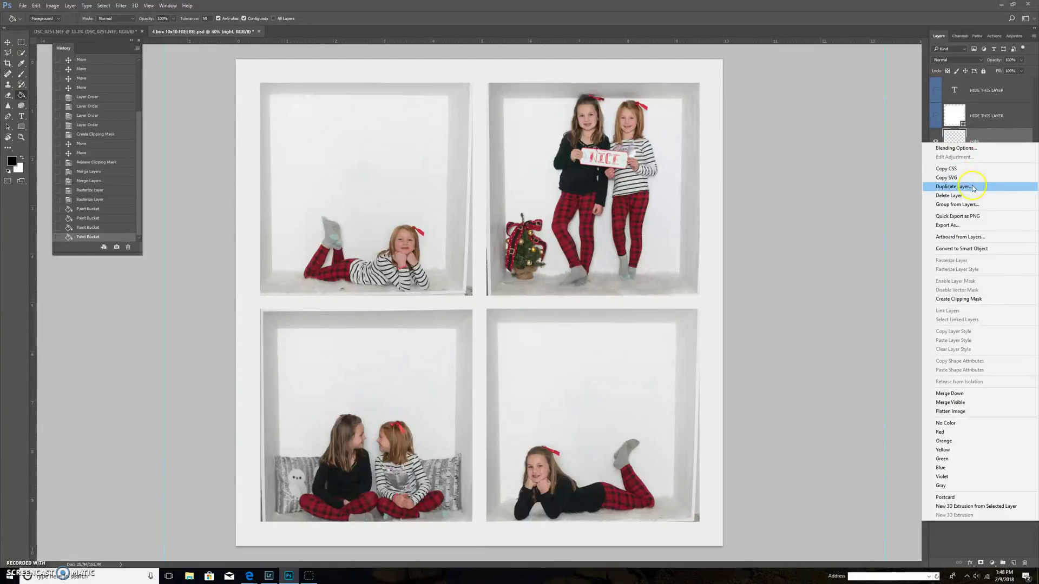
left_click(972, 187)
key("Return")
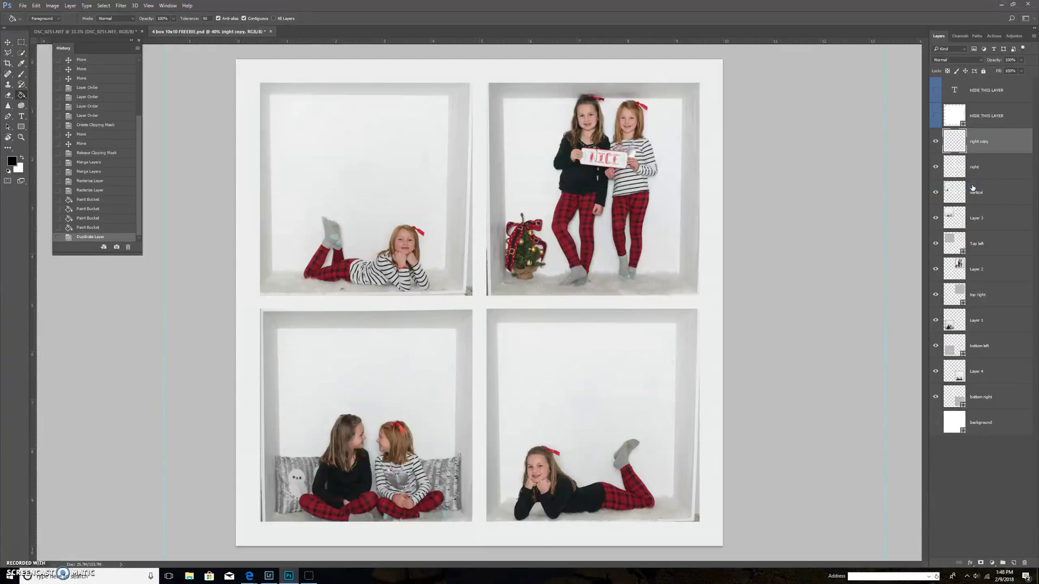
left_click(935, 167)
- Clear a rectangular marquee area from the right copy layer, leaving only a thin frame along the collage's outer edge
left_click(22, 42)
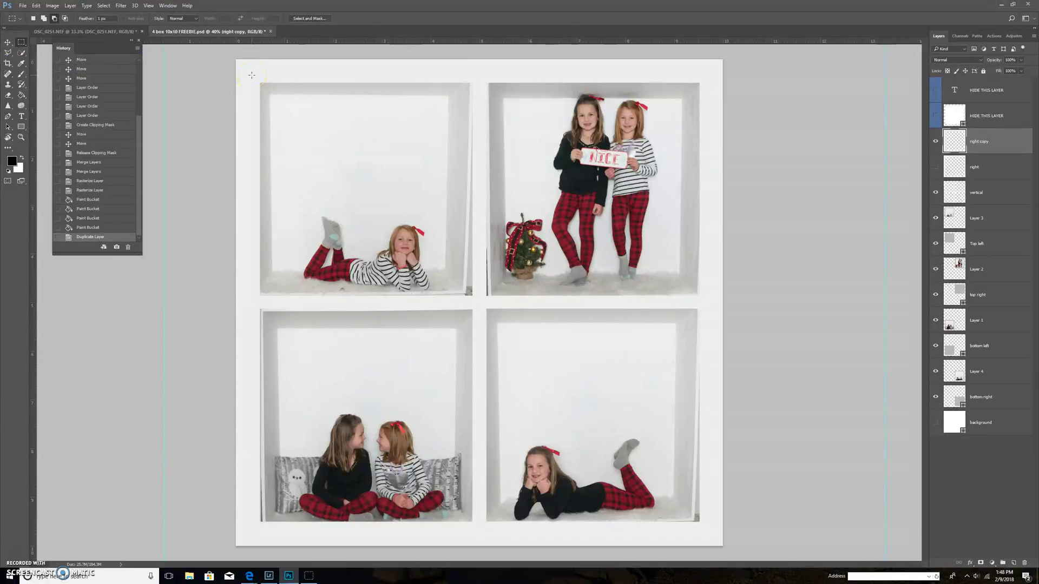
left_click_drag(252, 75, 710, 533)
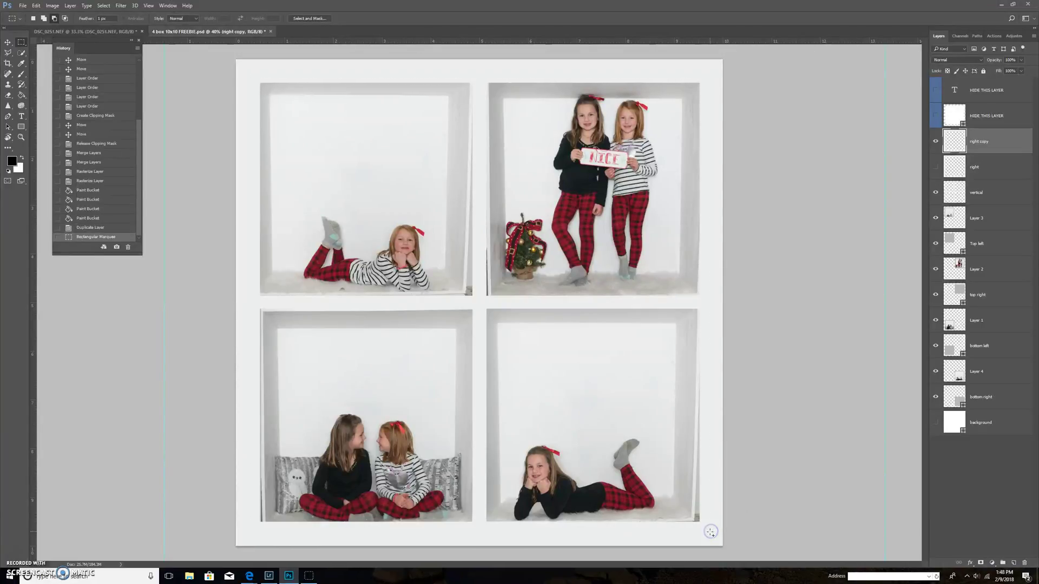
key("Delete")
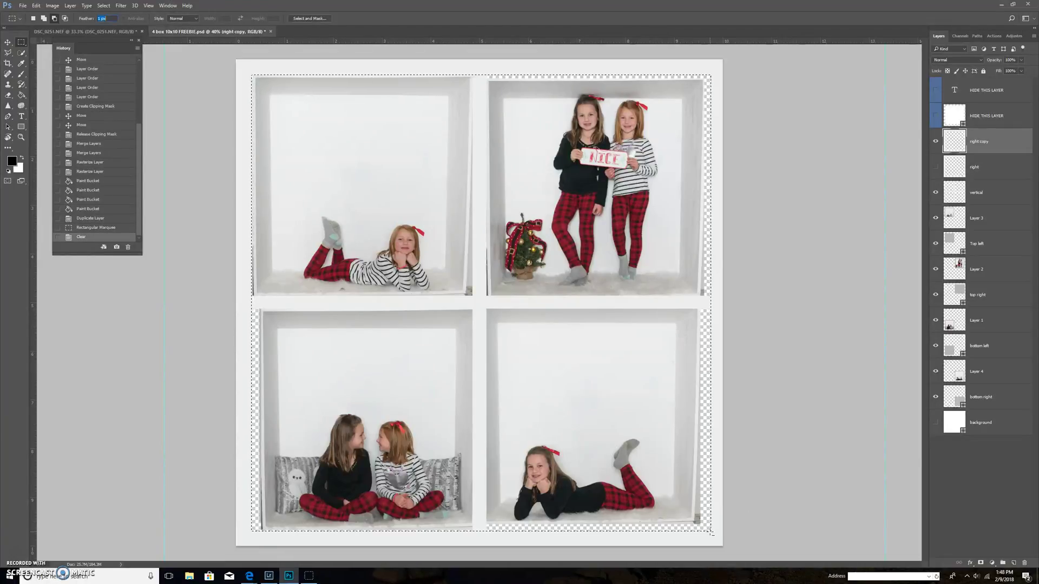
- Show the original right layer again, toggle both border layers to compare their coverage, and remove the marquee selection
left_click(967, 513)
left_click(935, 168)
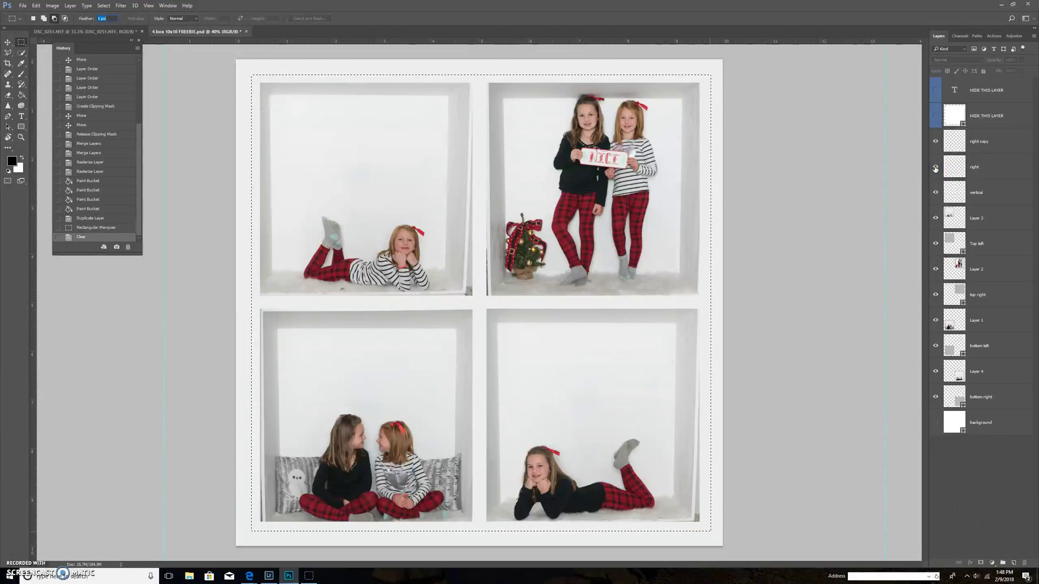
mouse_move(934, 169)
left_mouse_down()
mouse_move(950, 144)
mouse_move(936, 168)
left_mouse_up()
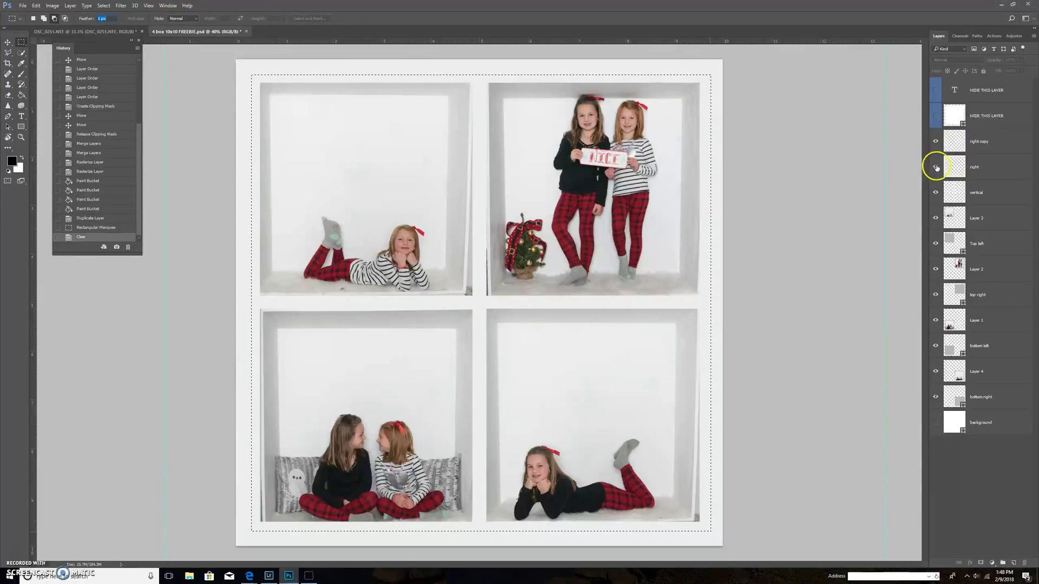
left_click(935, 168)
left_click(936, 143)
left_click(935, 142)
left_click(935, 168)
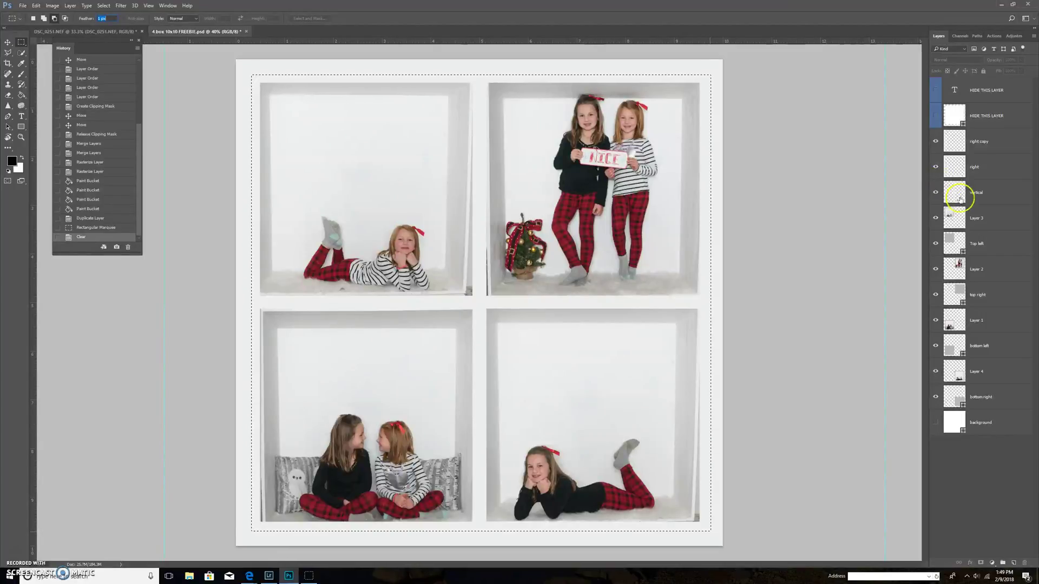
key("ctrl+d")
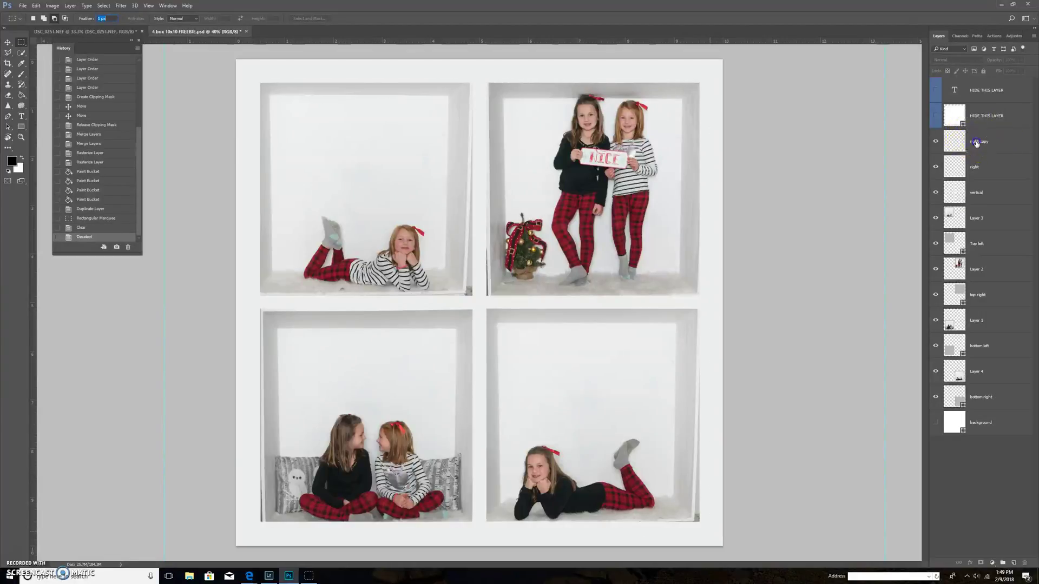
- Select the right copy layer and set the foreground colour to red bd0214
left_click(973, 141)
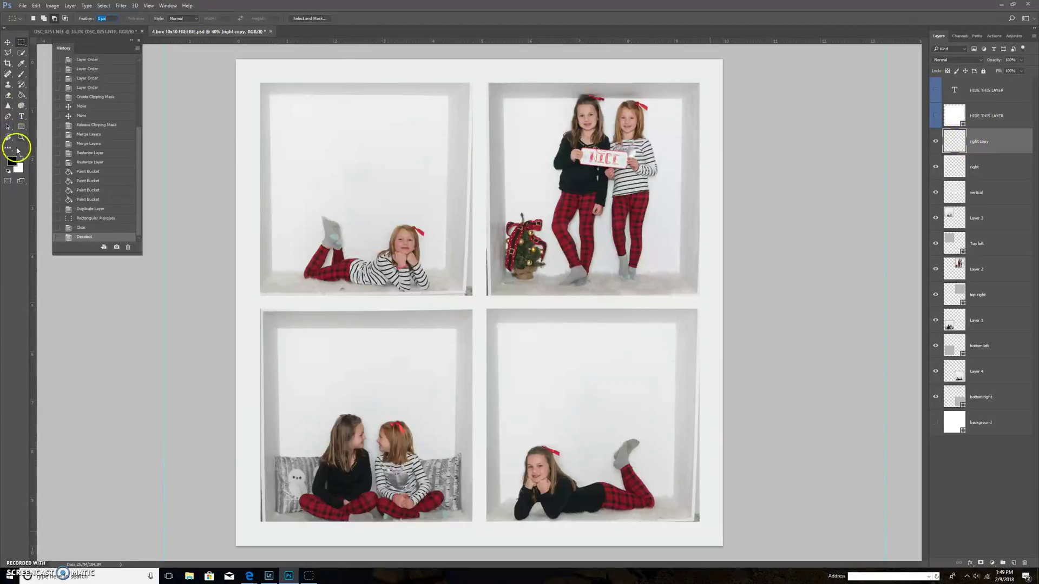
left_click(21, 158)
left_click(11, 160)
left_click(218, 404)
left_click_drag(209, 465, 206, 448)
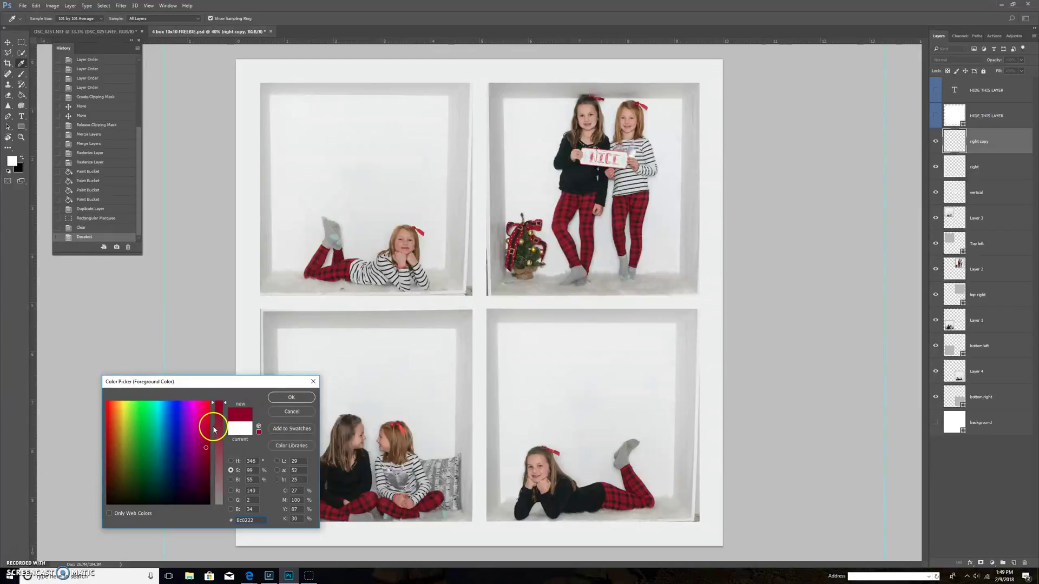
left_click(209, 428)
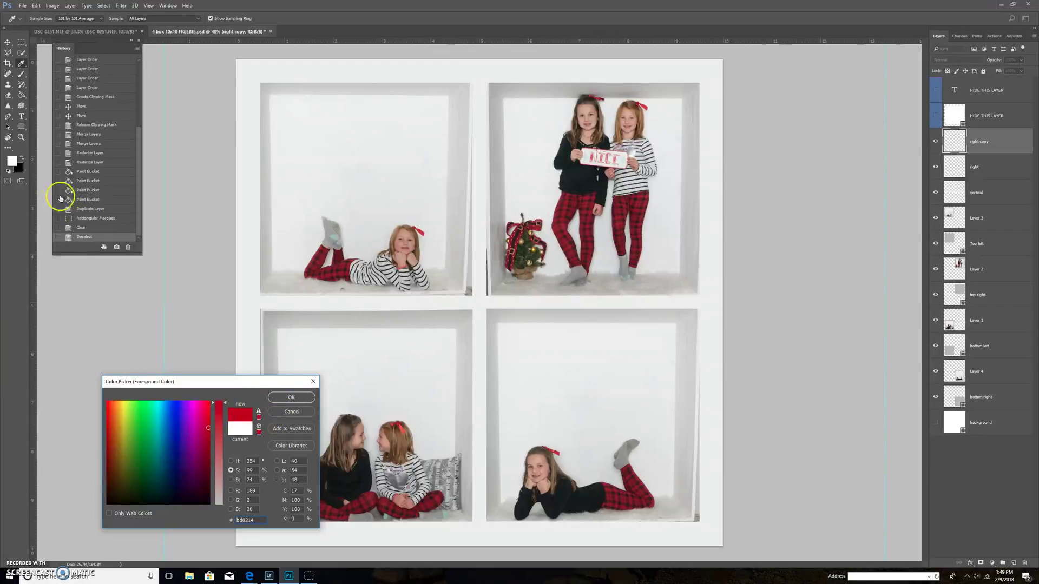
left_click(291, 397)
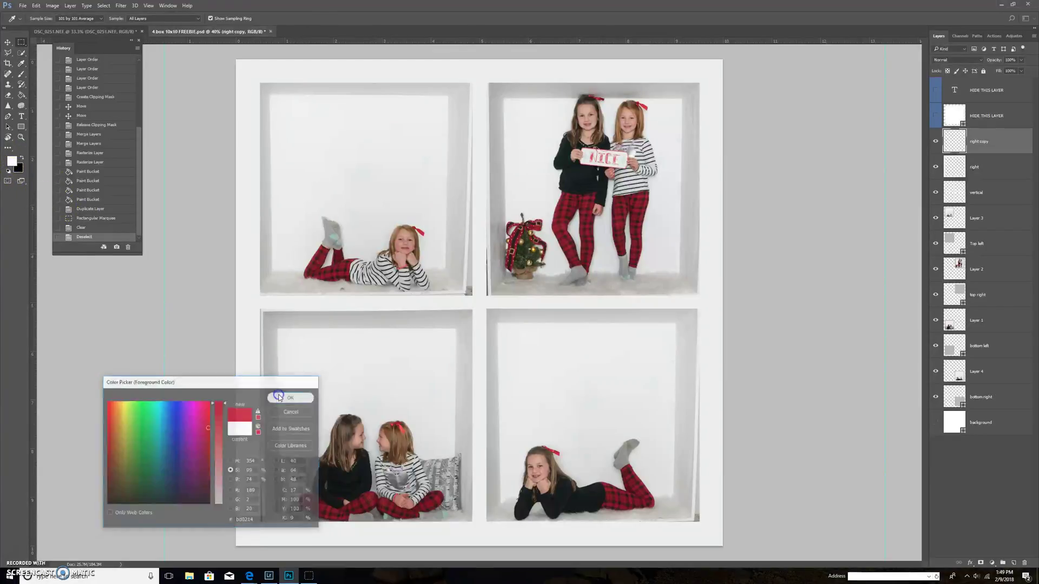
- Fill the thin outer frame on the right copy layer with red using the Paint Bucket Tool
key("m")
left_click(22, 95)
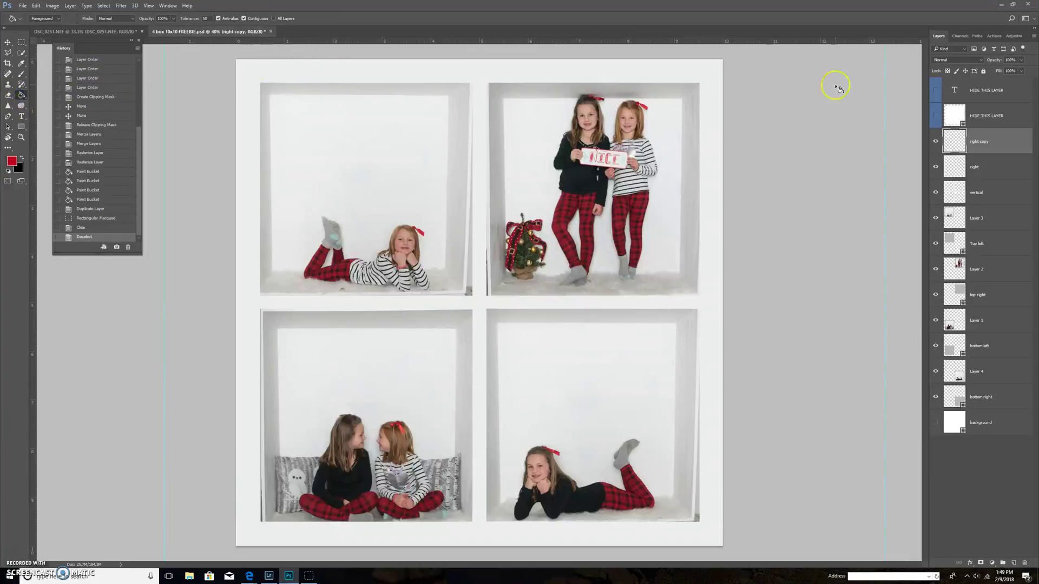
left_click(251, 67)
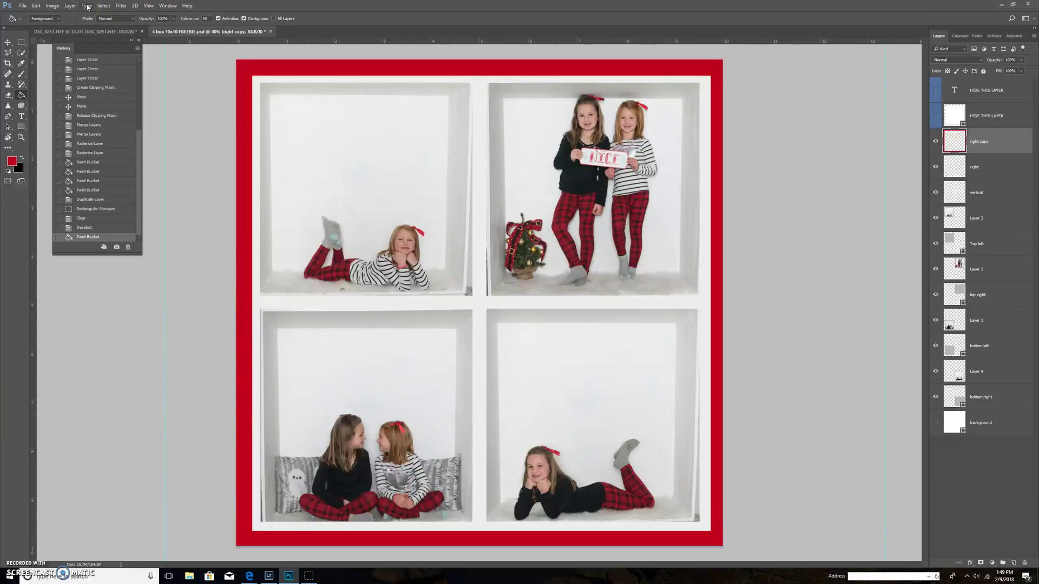
- Apply the Add Noise filter to the red frame with an amount of 93.68%, Uniform distribution and Monochromatic enabled
left_click(121, 6)
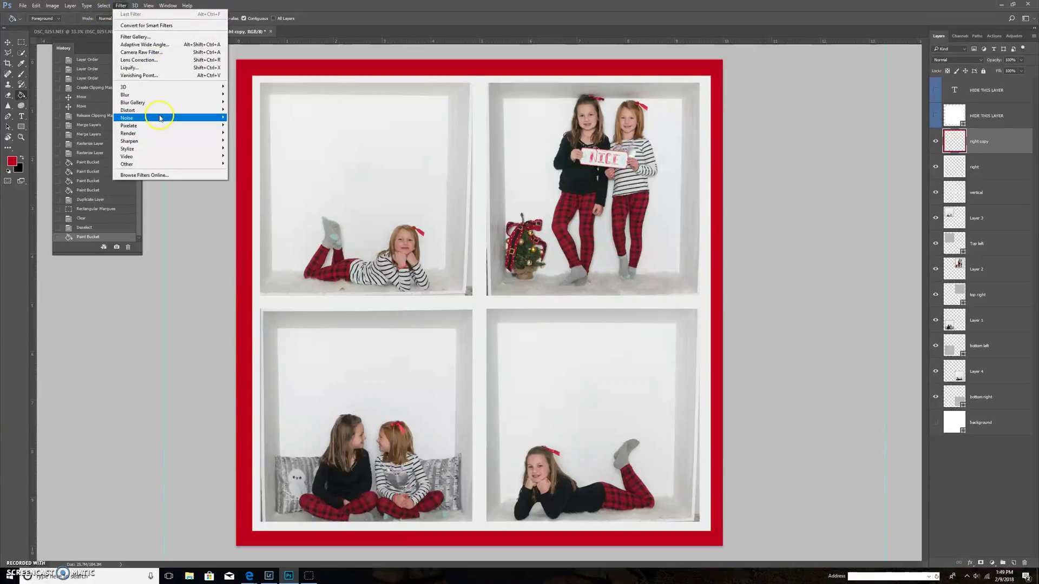
mouse_move(160, 118)
left_click(100, 118)
left_click_drag(493, 254, 501, 259)
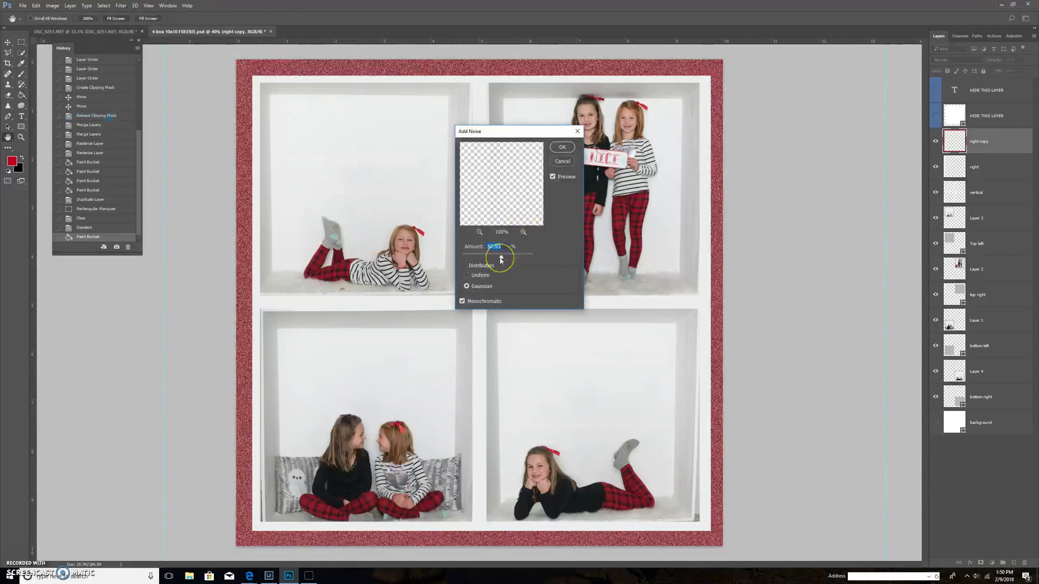
left_click(467, 276)
left_click(467, 287)
left_click(466, 276)
mouse_move(486, 254)
left_mouse_down()
mouse_move(514, 263)
mouse_move(503, 257)
left_mouse_up()
left_click(502, 259)
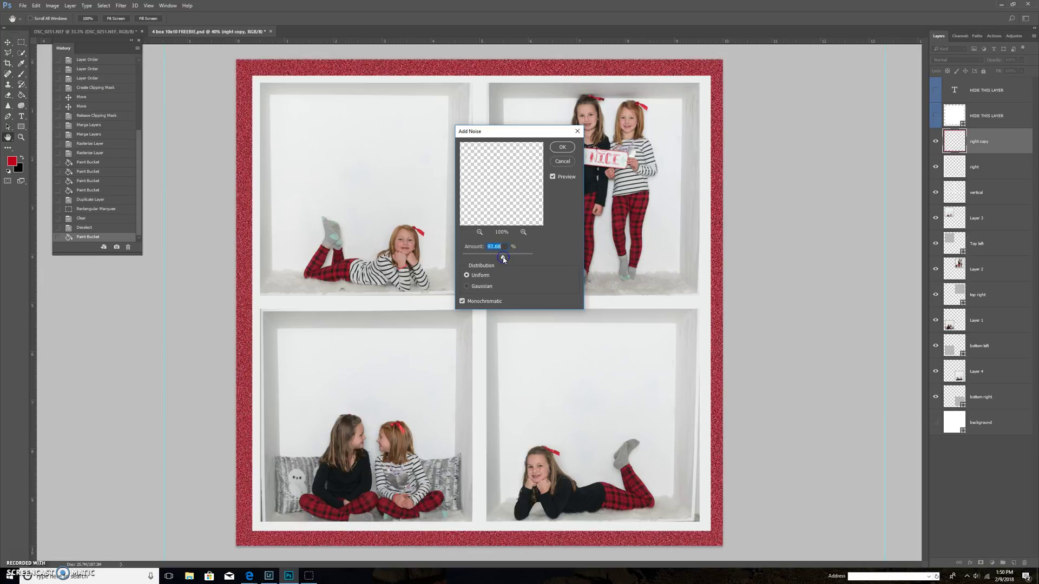
left_click(563, 147)
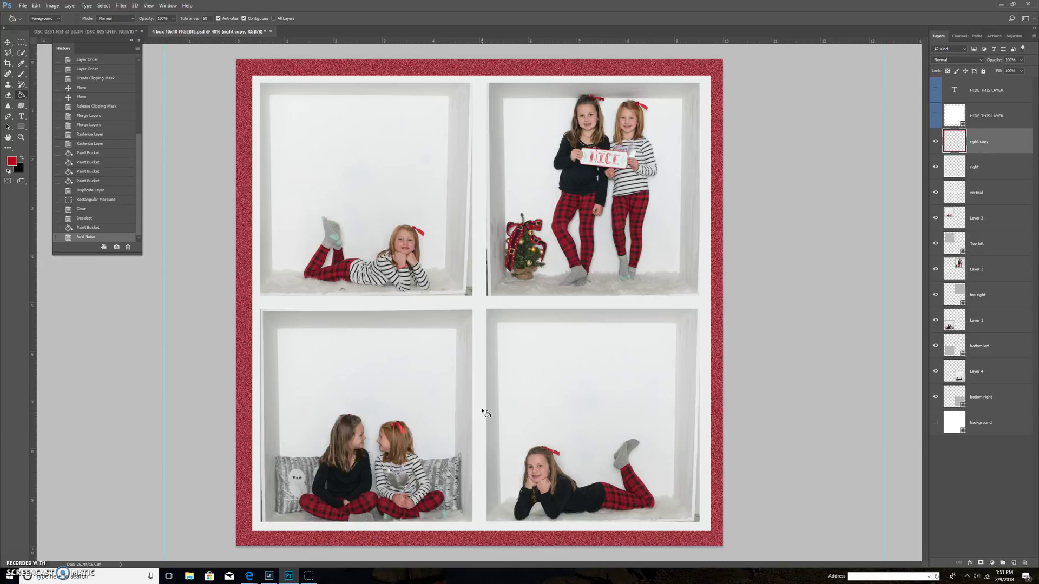
- Make the background layer visible
left_click(705, 181)
left_click(663, 276)
left_click(936, 422)
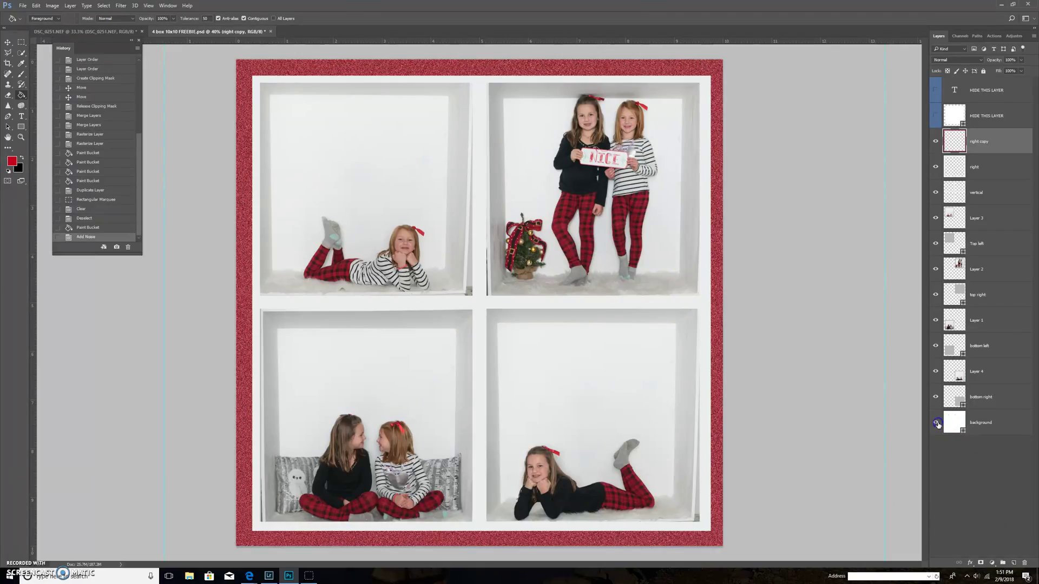